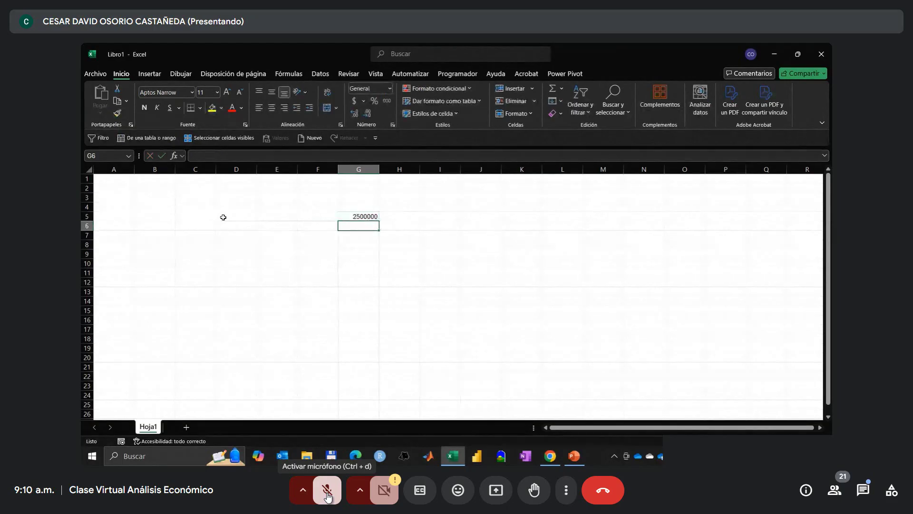
Format the 2500000 amount in G5 as currency with two decimals and make it bold.
key("ctrl+shift+4")
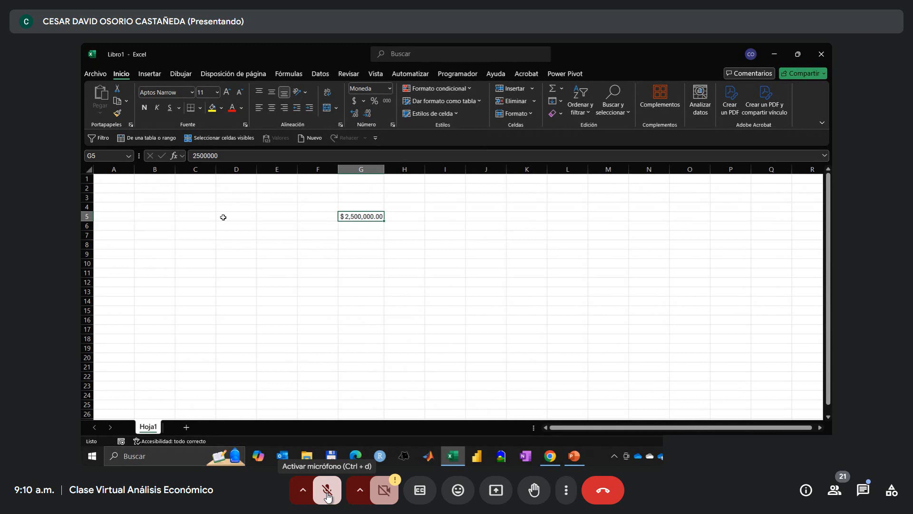
key("ctrl+n")
key("Return")
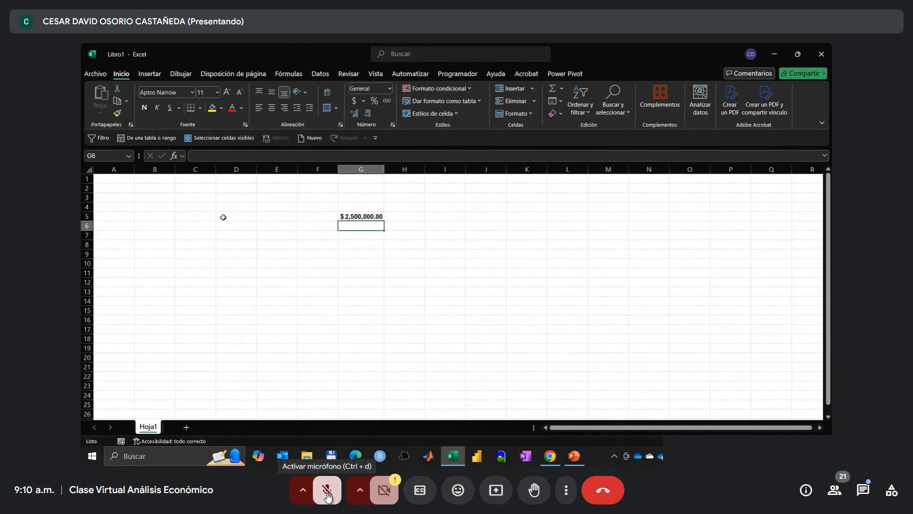
Enter 7 in cell G4, directly above the amount.
key("Up")
key("Up")
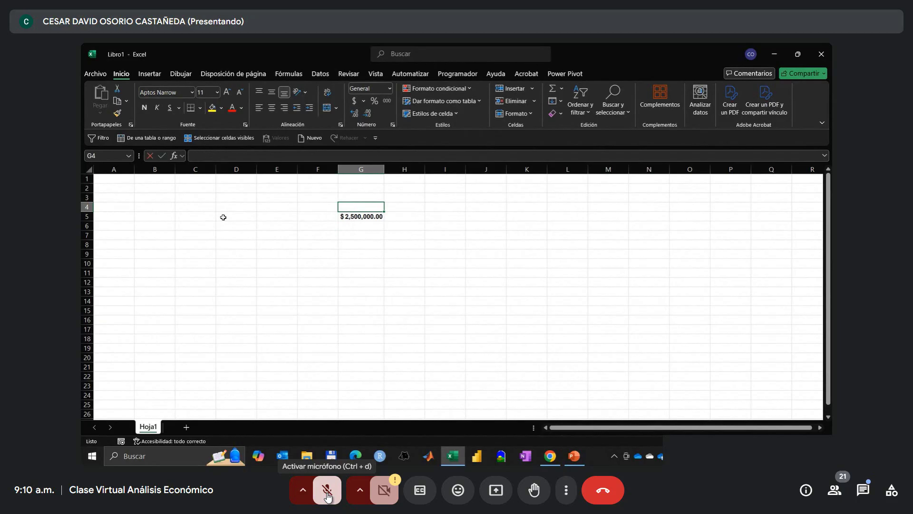
type("7")
key("ctrl+Return")
Enter 0 in B4 and 1 in C4, and extend the series across row 4 through 14 in P4.
key("Left")
key("Left")
key("Left")
key("Left")
key("Left")
type("0")
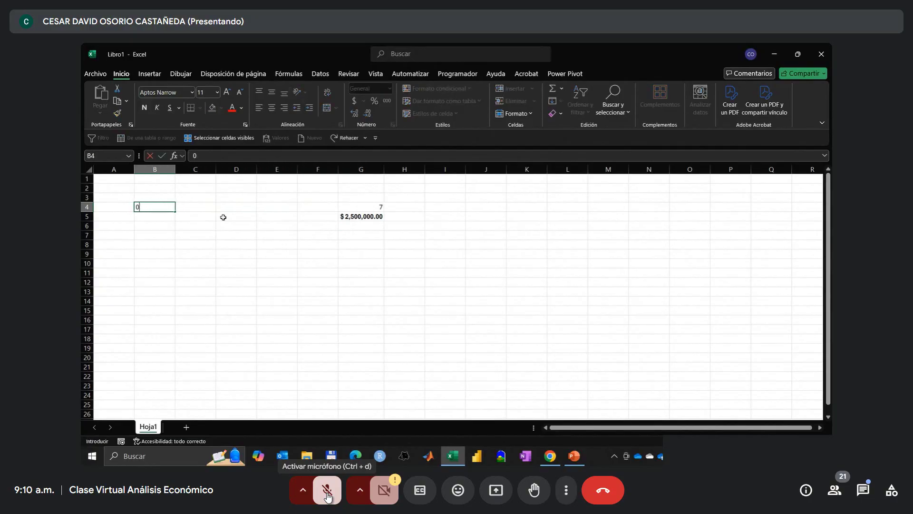
key("ctrl+Return")
key("Right")
type("1")
key("ctrl+Return")
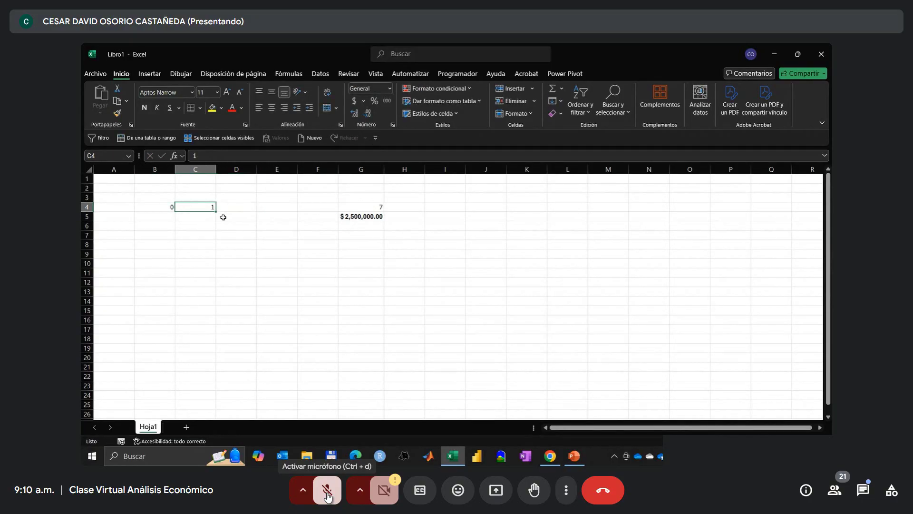
key("shift+Left")
left_click_drag(216, 212, 732, 207)
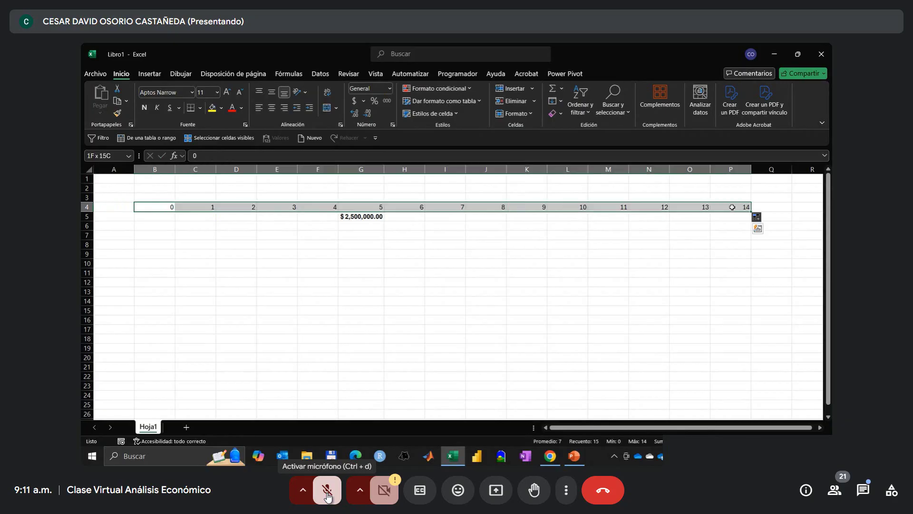
Make the year numbers in row 4 bold and centered, and add the bold label "Años" in A4.
key("ctrl+n")
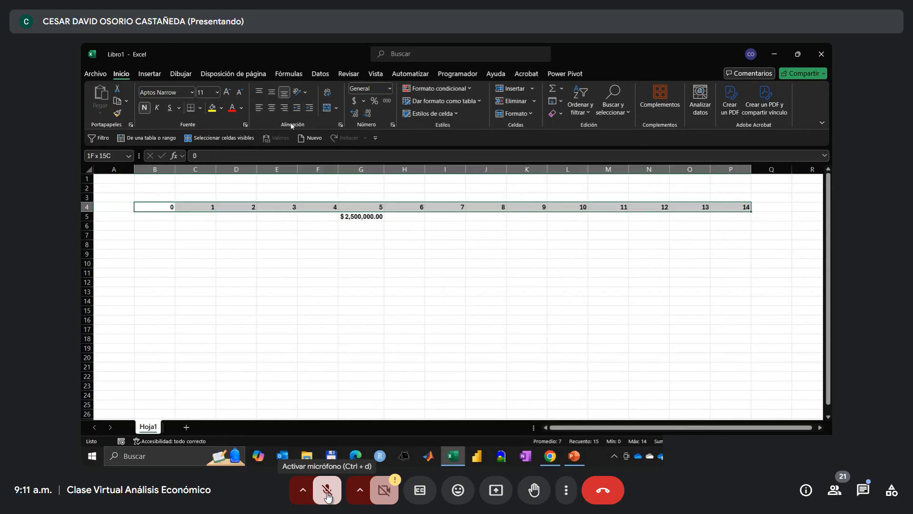
left_click(272, 110)
key("Left")
type("Añ")
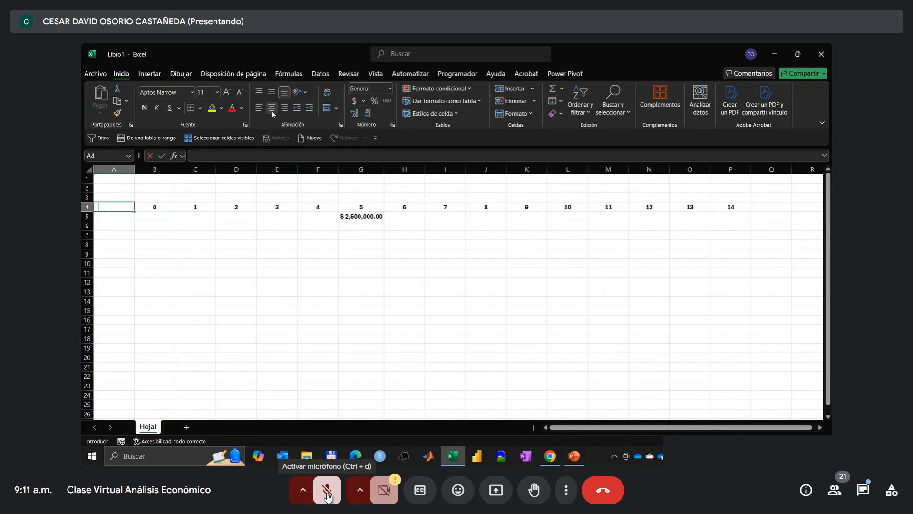
type("os")
key("ctrl+Return")
key("ctrl+n")
left_click(226, 219)
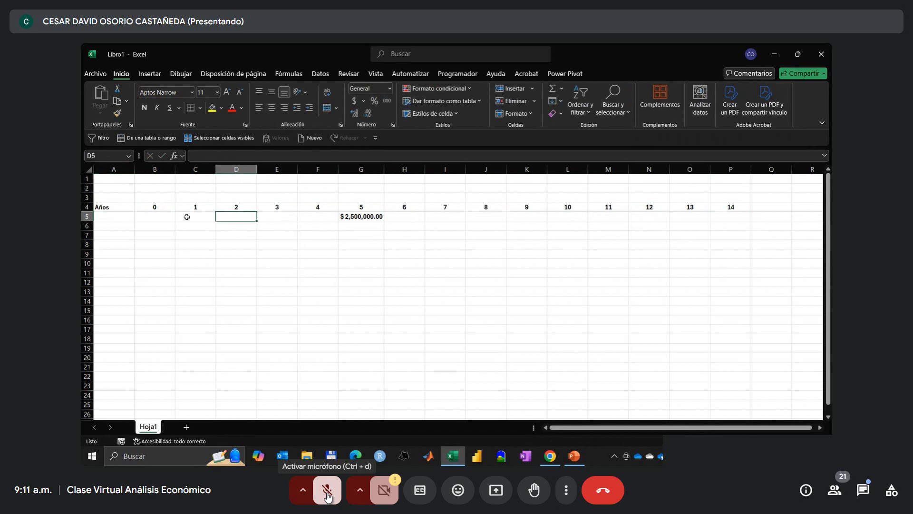
left_click(160, 208)
left_click_drag(161, 208, 568, 207)
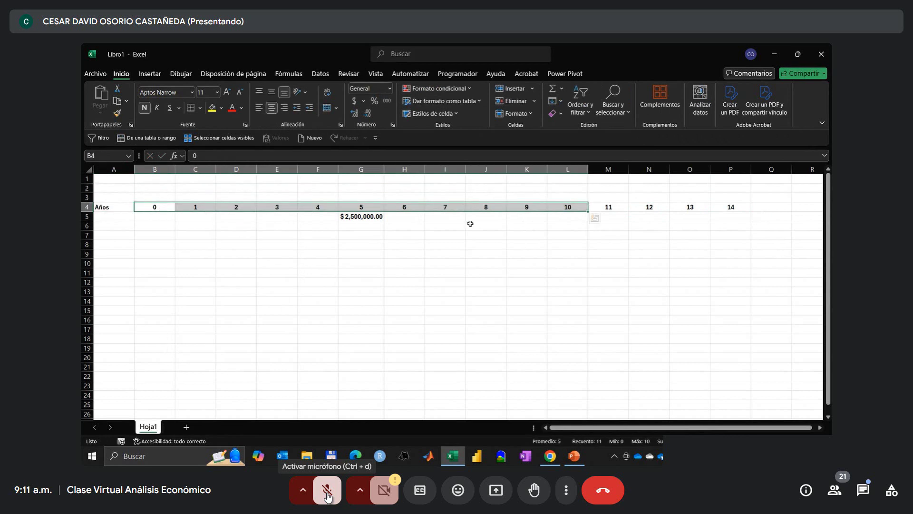
left_click(373, 223)
left_click_drag(359, 207, 363, 219)
left_click(350, 217)
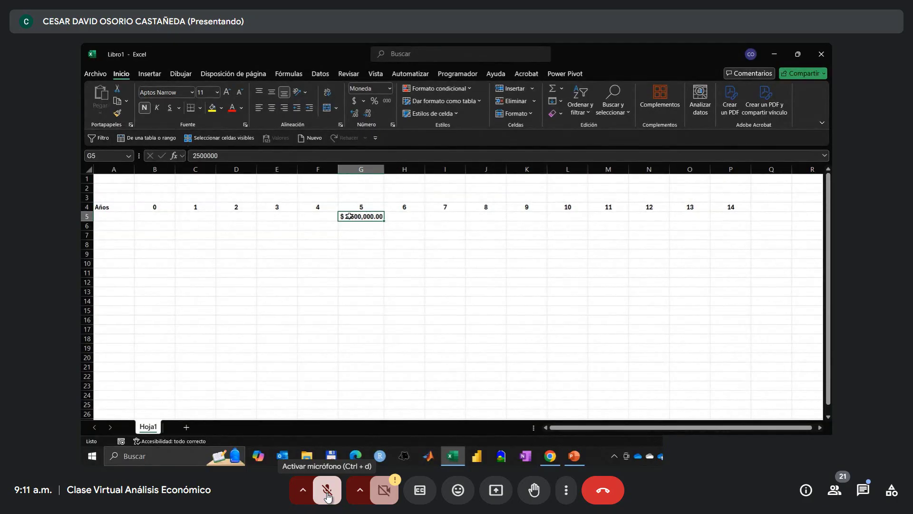
Enter the label "t1" in G3 above year 5 and center it.
key("Up")
key("Up")
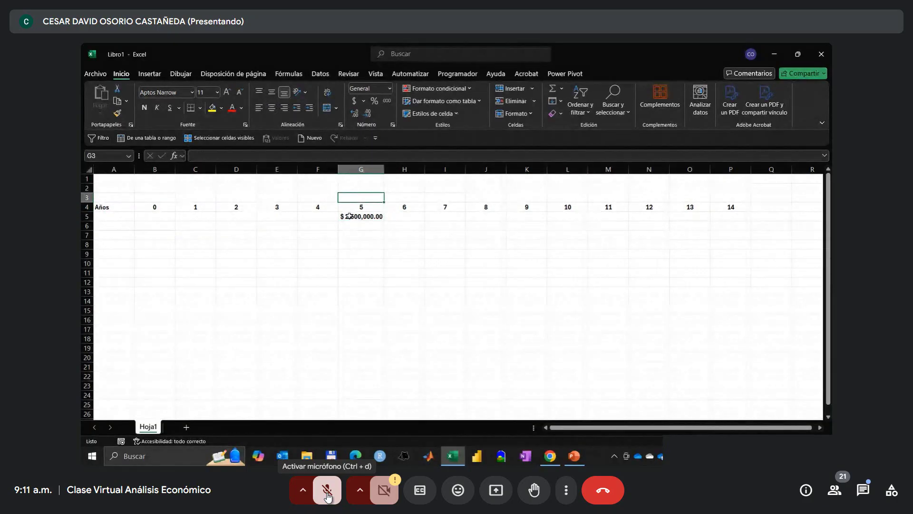
key("Down")
key("Up")
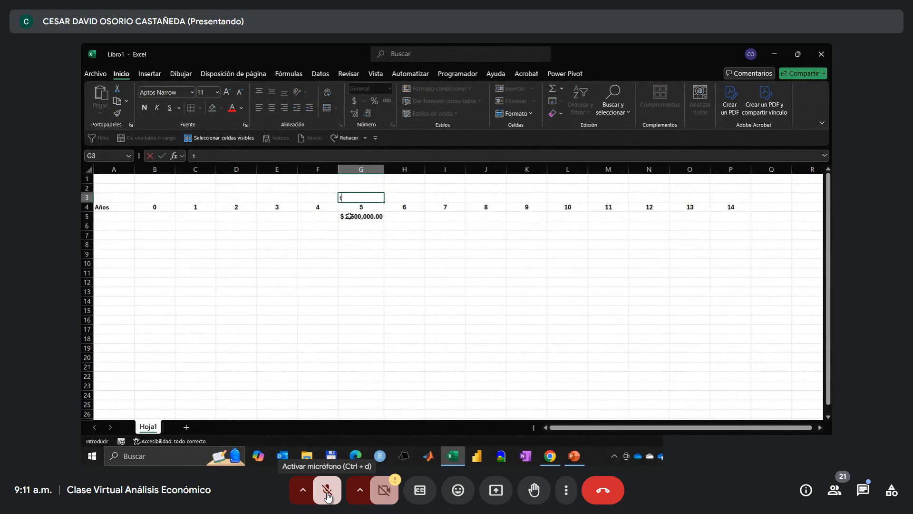
type("t1")
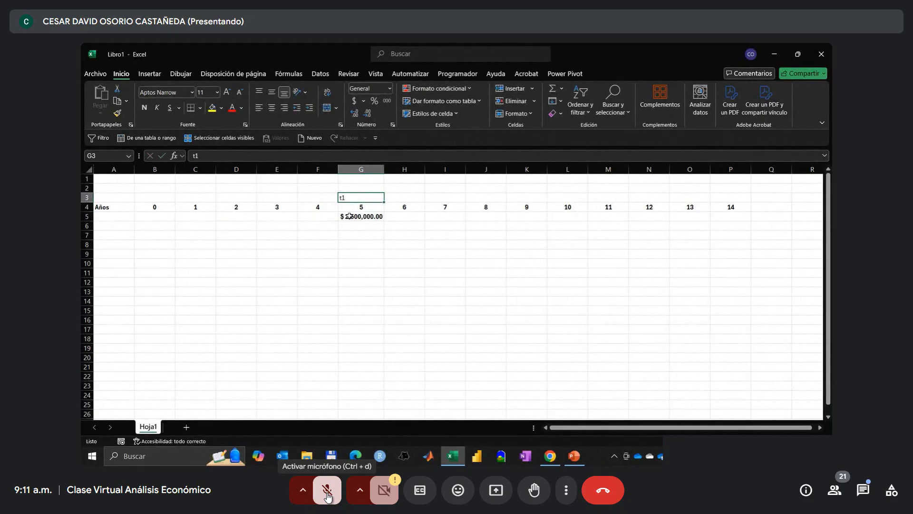
left_click(274, 109)
Enter the label "M" in G6 below the amount and center it.
key("Down")
key("Down")
key("Down")
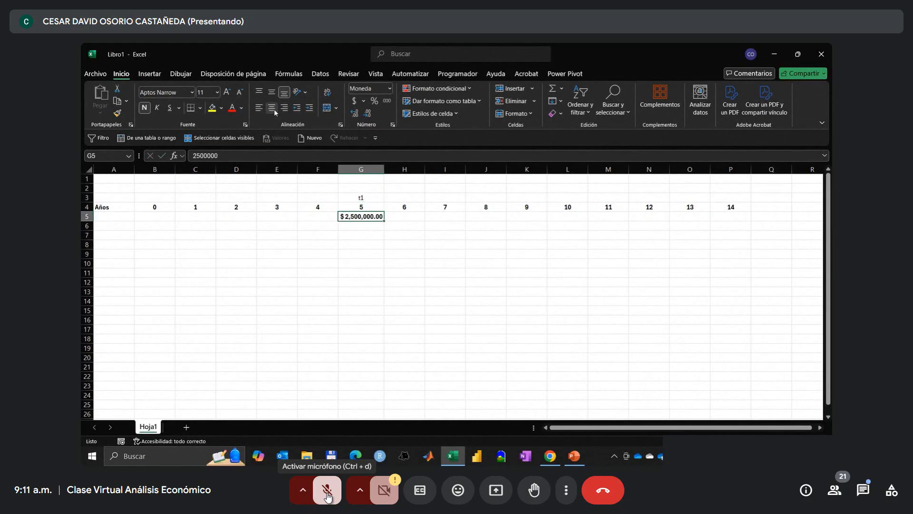
type("M")
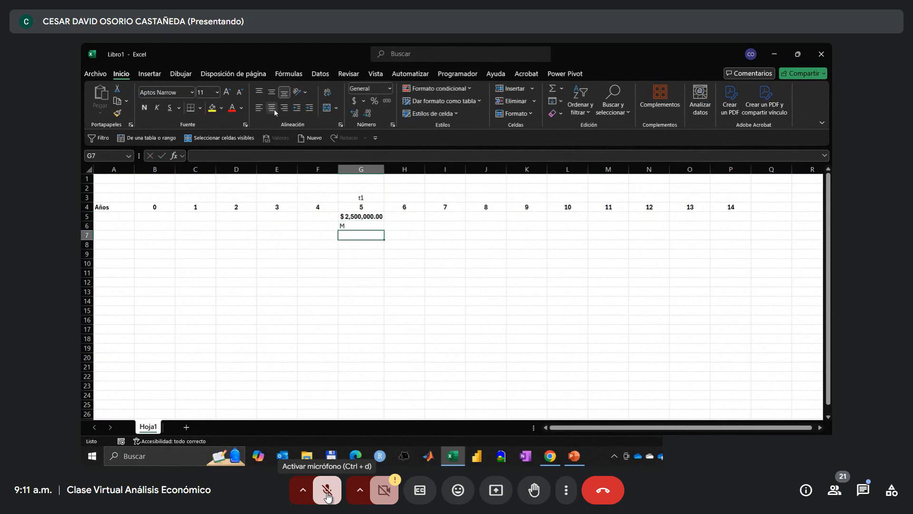
key("Up")
Make the "t1" label in G3 and the "M" label in G6 bold.
key("Up")
key("Up")
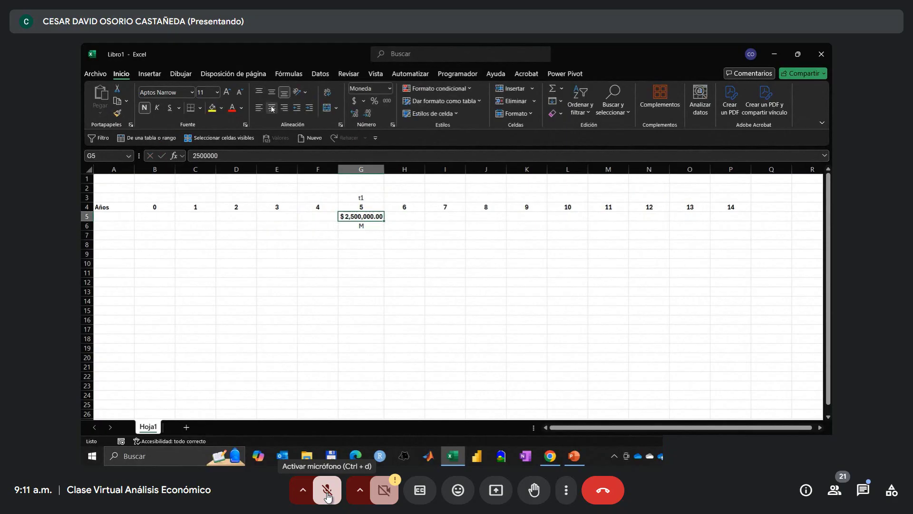
key("Down")
key("Down")
key("Down")
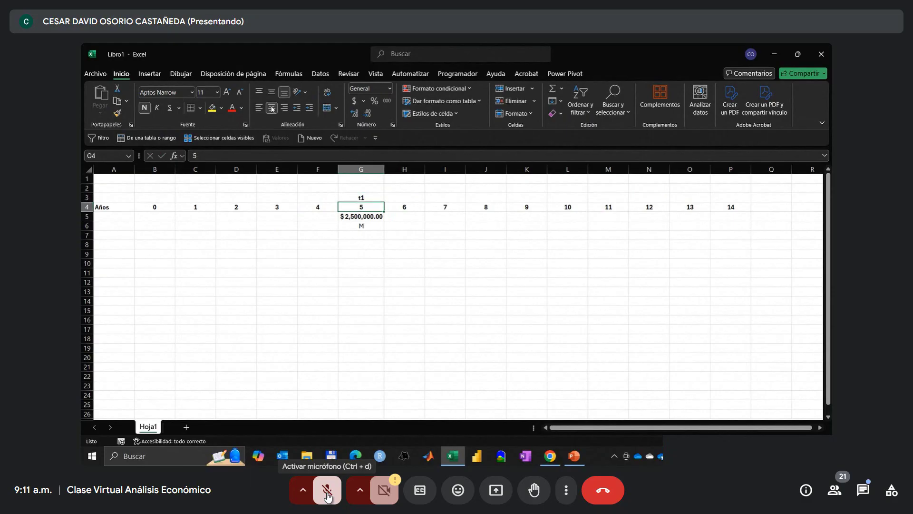
key("ctrl+n")
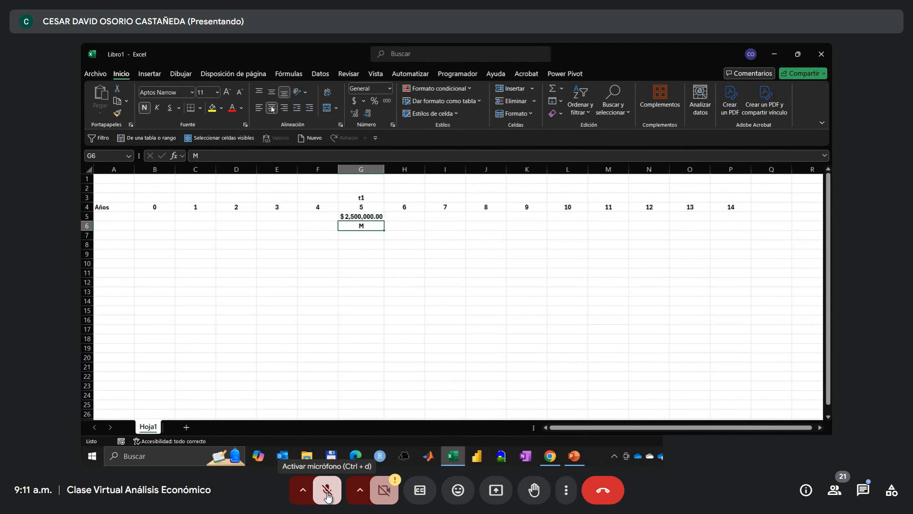
key("Up")
key("Up")
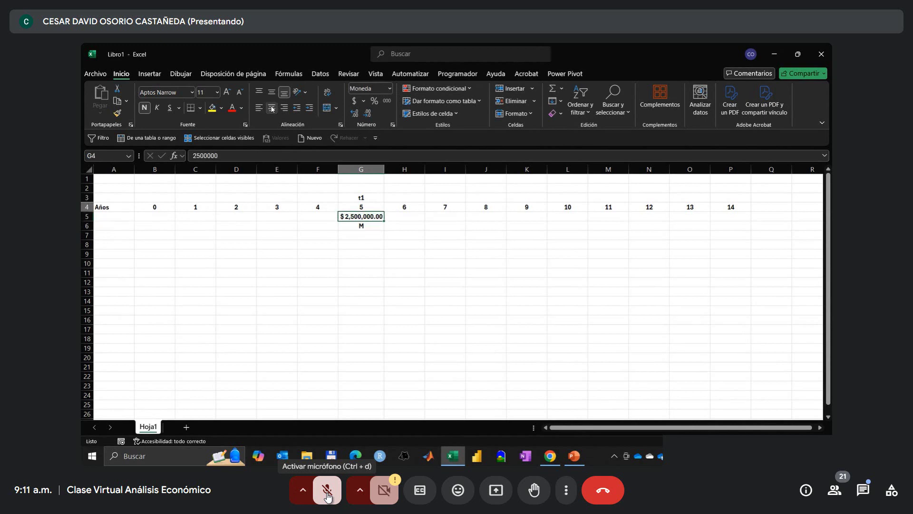
key("Right")
key("Right")
key("Right")
key("Right")
key("Right")
key("Right")
key("Right")
key("Right")
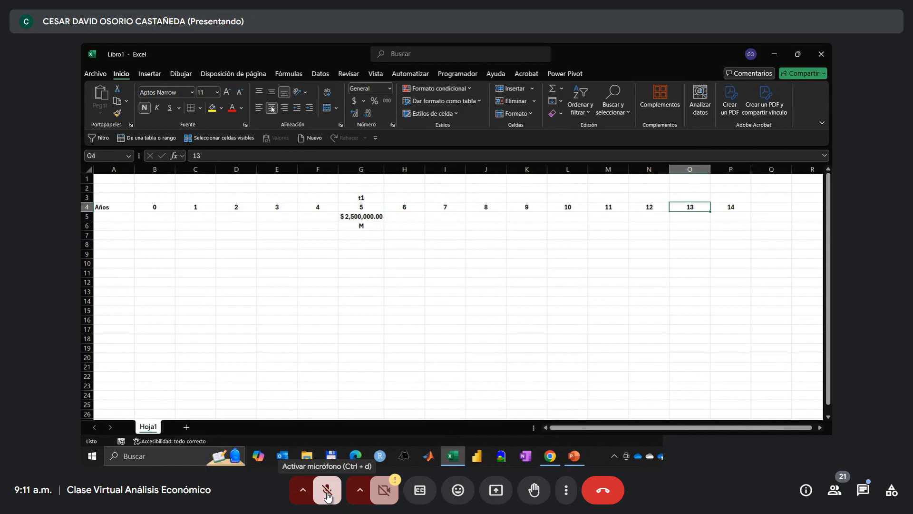
key("Left")
key("Left")
key("Left")
key("Left")
key("Left")
key("Left")
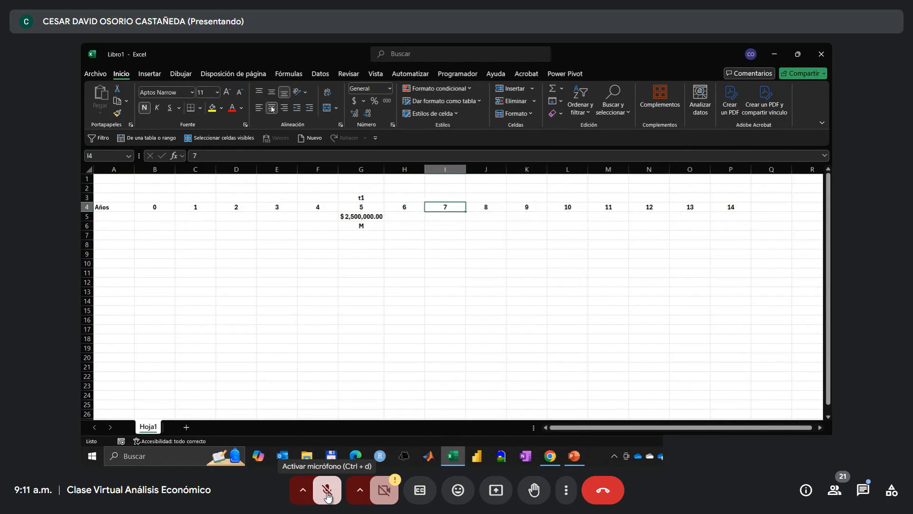
Add the label "t2" in M3 above year 11, centered and bold.
key("Right")
key("Right")
key("Right")
key("Right")
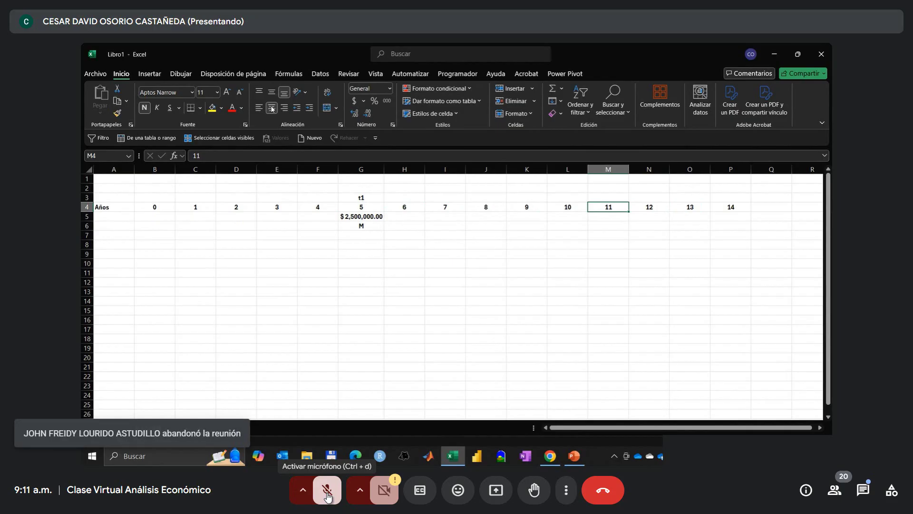
key("Up")
type("t2")
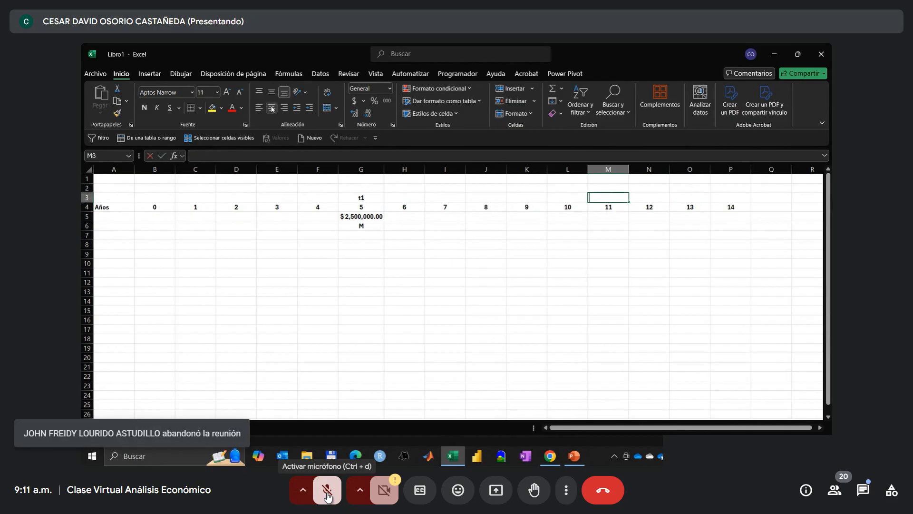
left_click(271, 108)
key("ctrl+n")
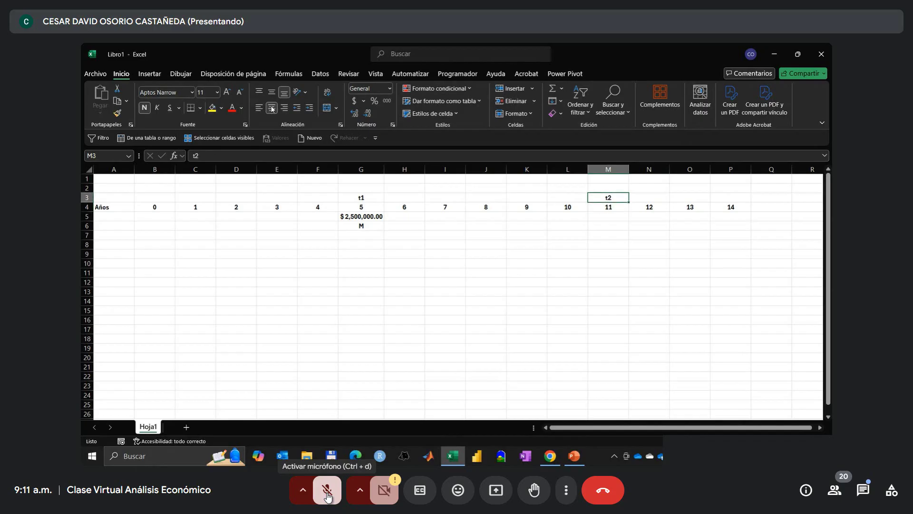
Fill cell M5 under year 11 with yellow and add a bold, centered "F" label below it in M6.
key("shift+Down")
key("Down")
key("Down")
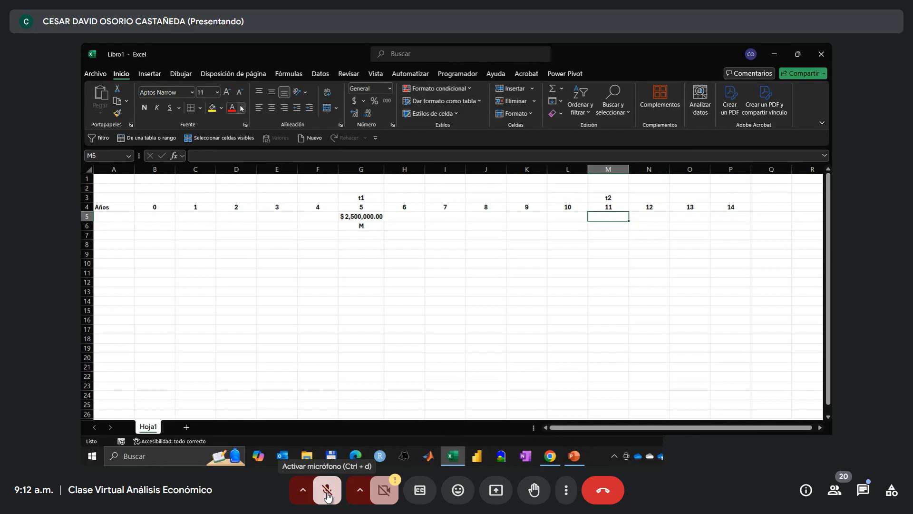
left_click(214, 110)
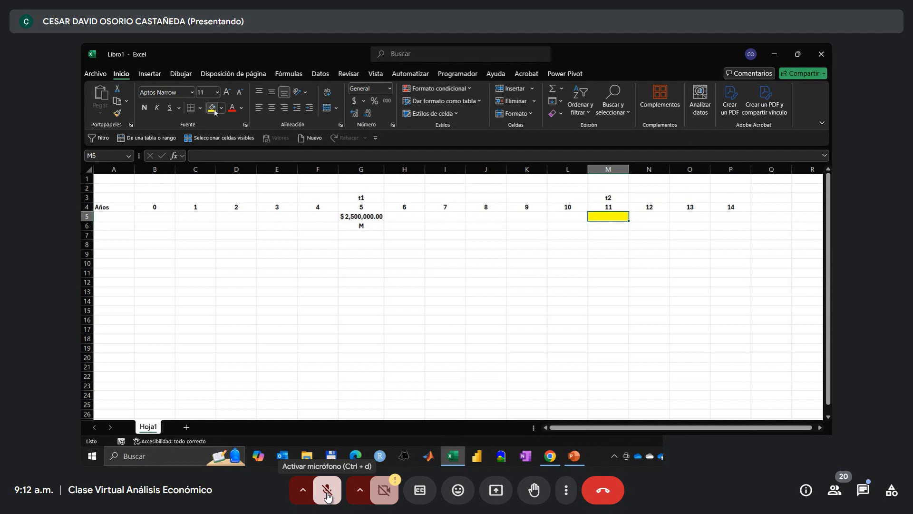
key("Down")
type("F")
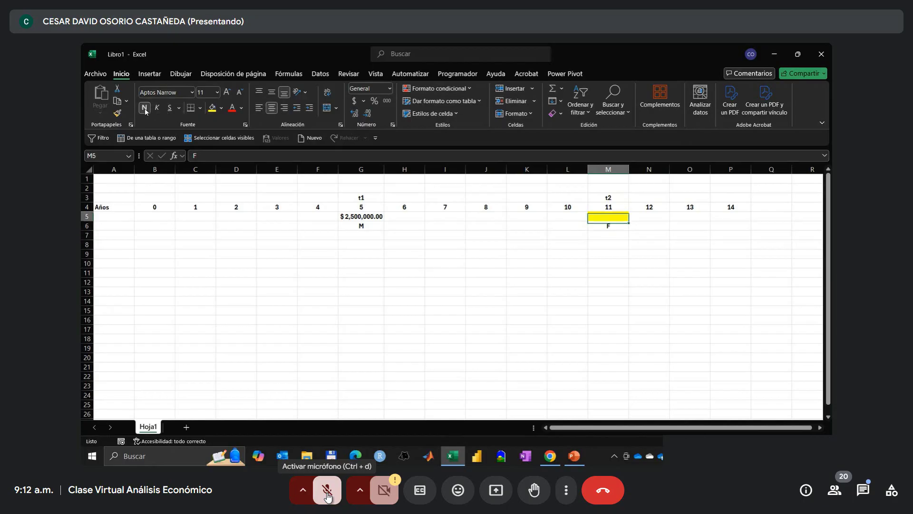
key("Up")
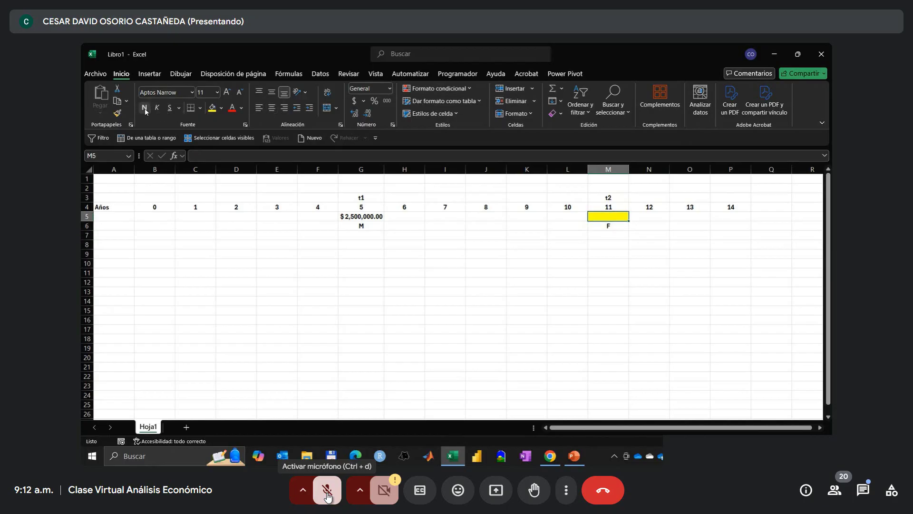
Trace the periods between the amount at year 5 and the highlighted cell at year 11.
key("Left")
key("Left")
key("Left")
key("Left")
key("Left")
key("Left")
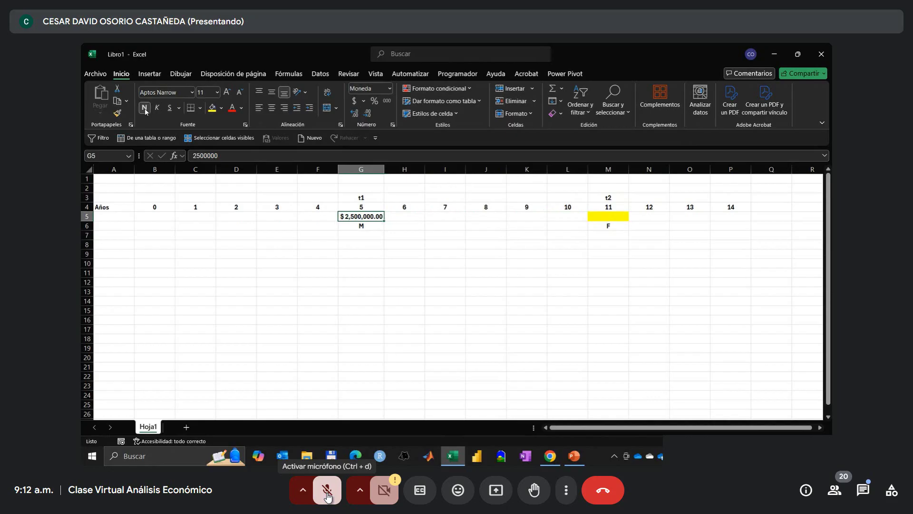
key("Right")
key("Right")
key("Right")
key("Right")
key("Right")
key("Right")
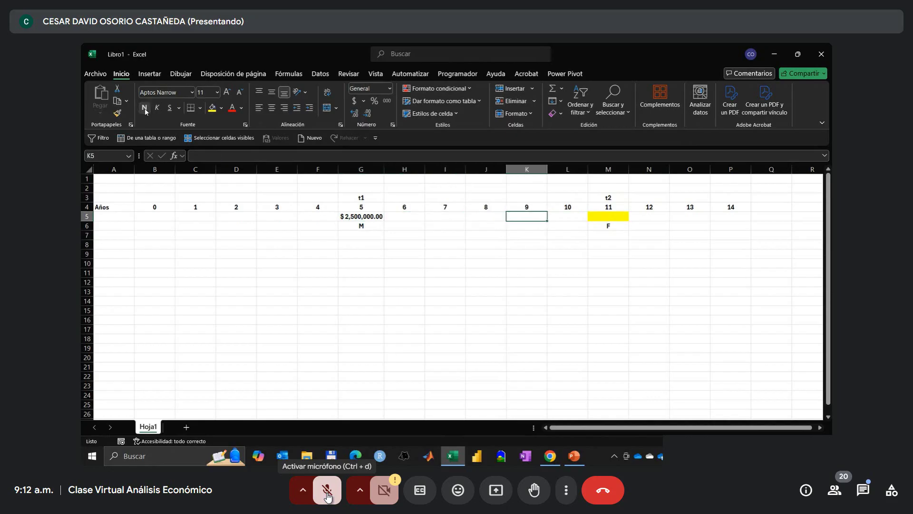
key("Up")
key("Down")
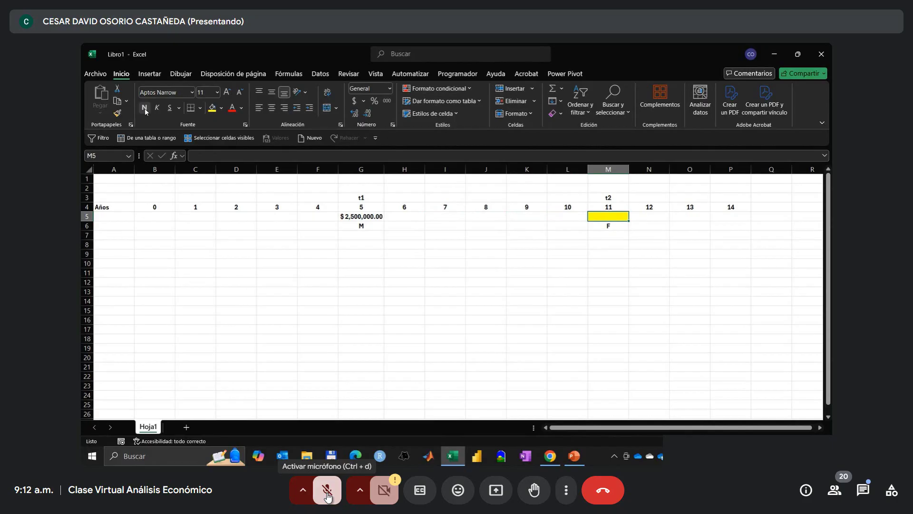
type("=")
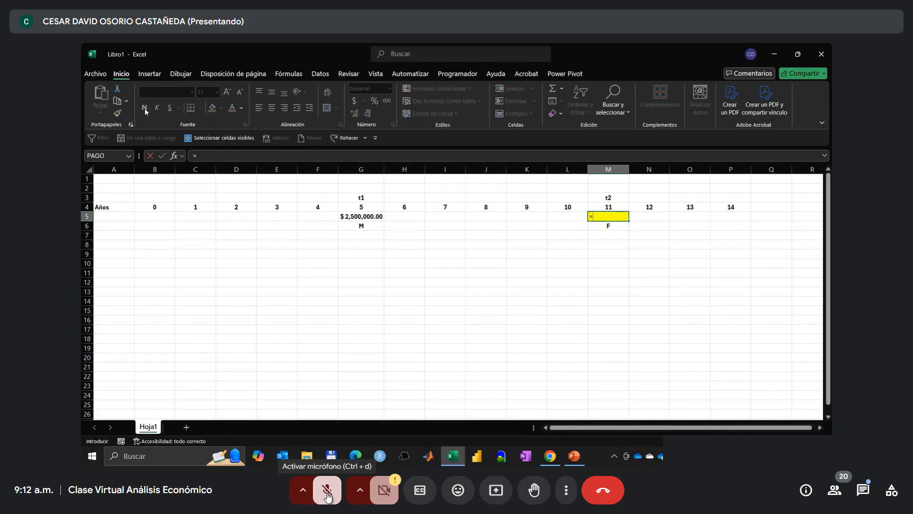
key("Left")
key("Left")
key("Left")
key("Left")
key("Left")
key("Left")
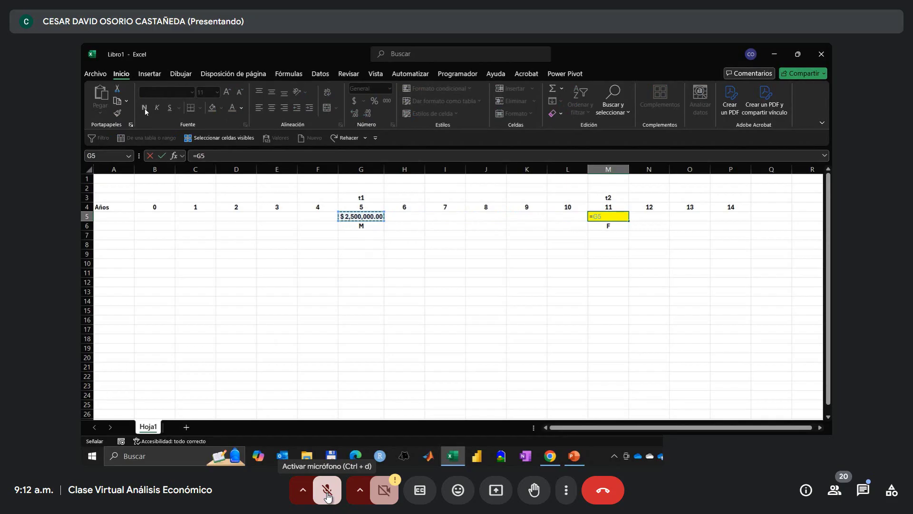
type("*((1+")
key("Escape")
left_click(360, 179)
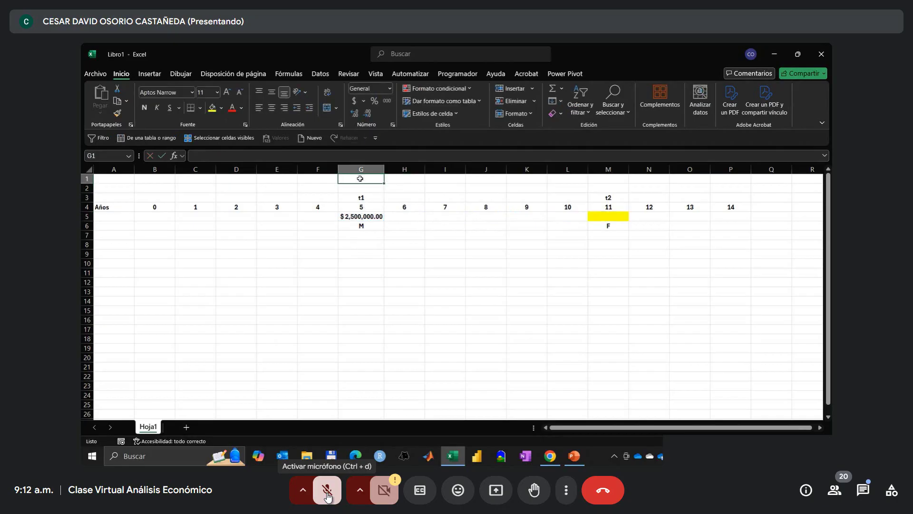
Enter the interest rate in row 1: a right-aligned "i=" in G1, 20% in H1 and "anual" in I1.
type("i=")
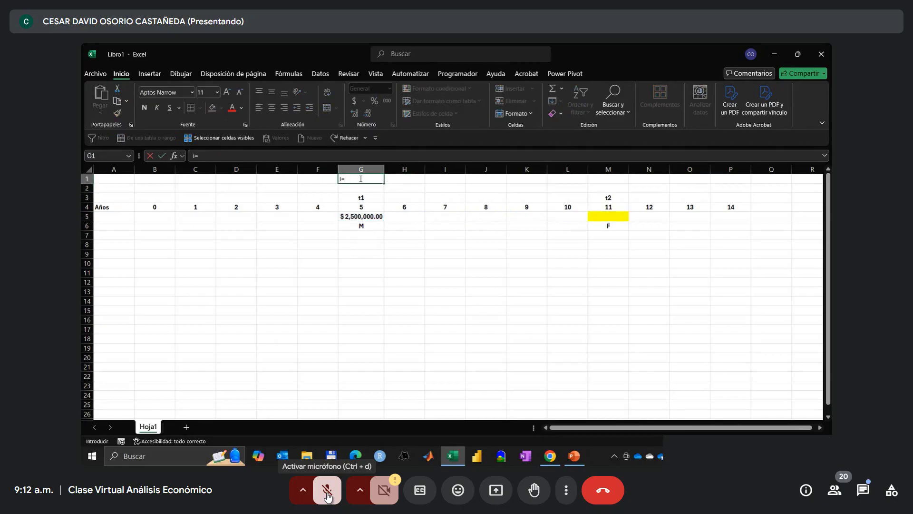
key("Tab")
key("Left")
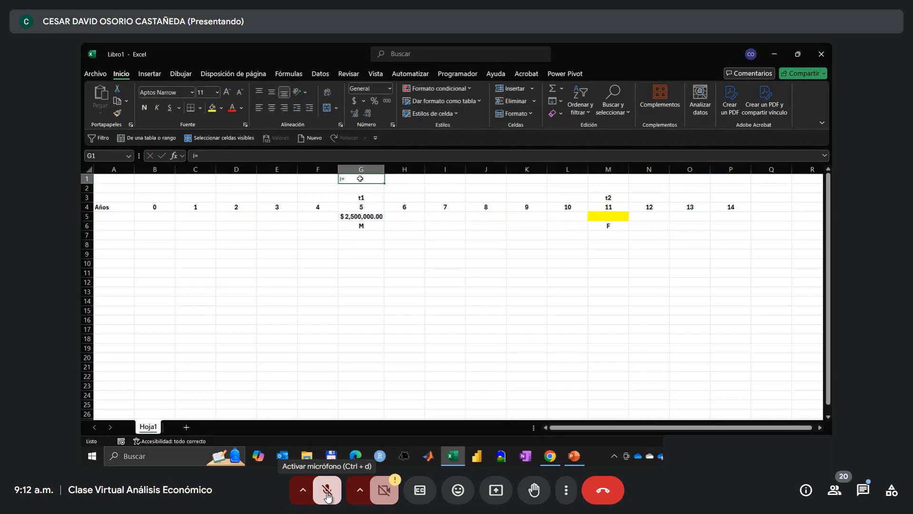
left_click(284, 108)
key("Right")
type("2")
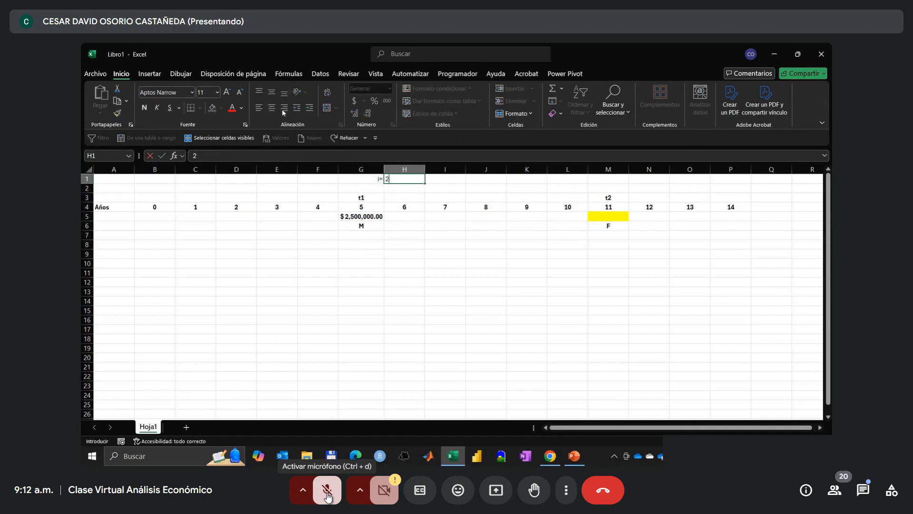
type("0%")
key("Right")
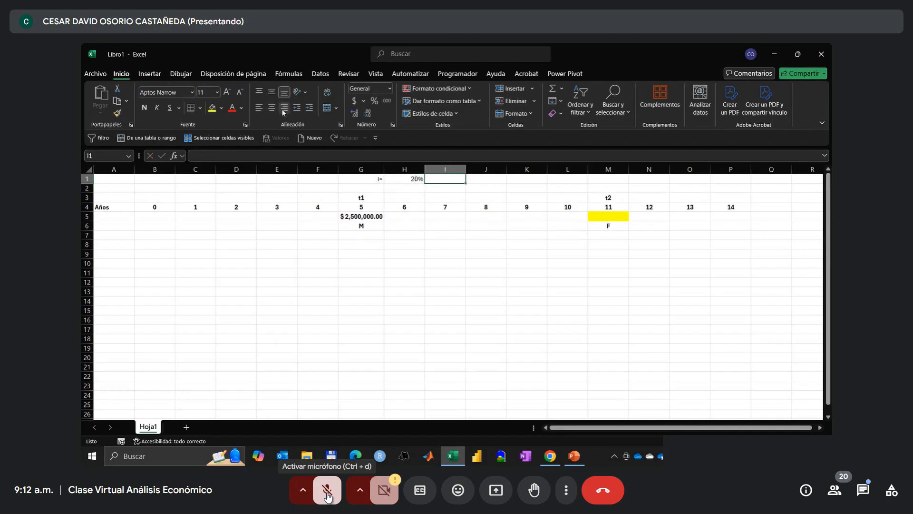
type("anual")
Make the interest rate entries in G1:I1 bold and center the rate in H1.
key("Return")
key("Up")
key("shift+Left")
key("shift+Left")
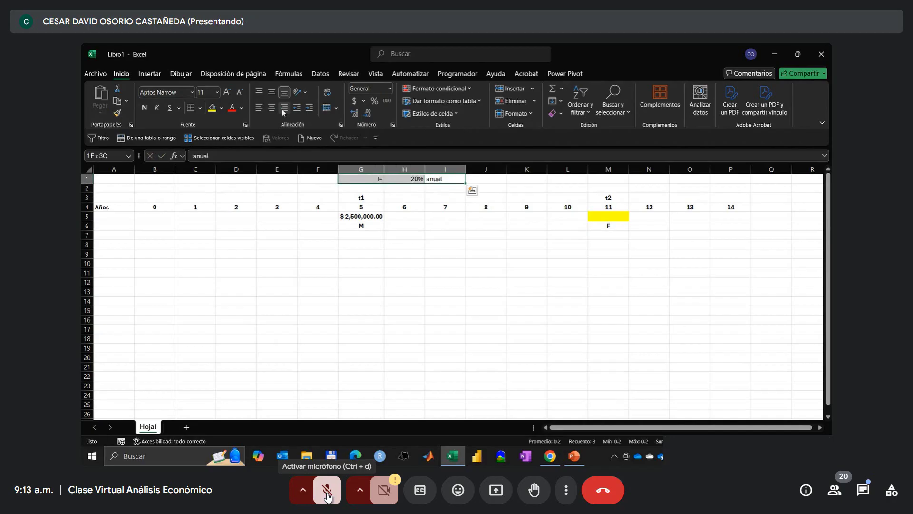
left_click(145, 107)
key("Left")
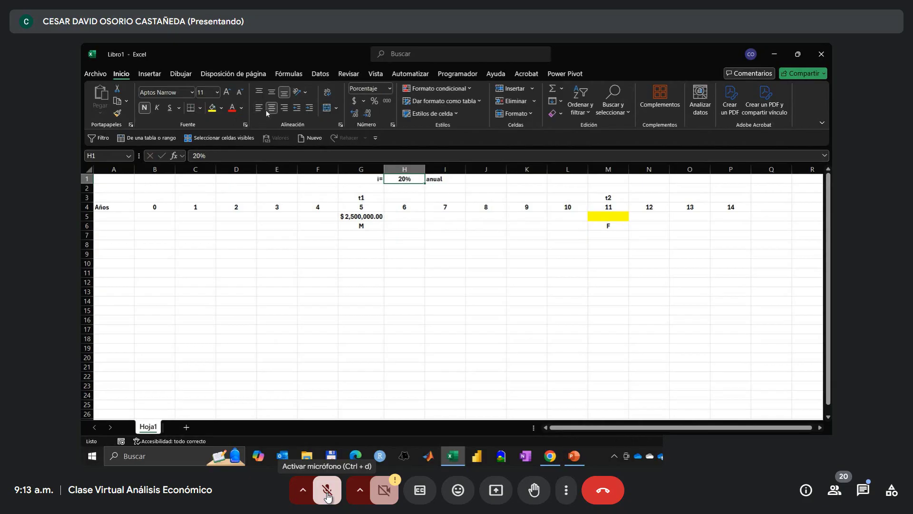
Review the span from the year 5 amount to the year 11 cell and the annual rate entries in G1:I1.
key("Down")
key("Down")
key("Down")
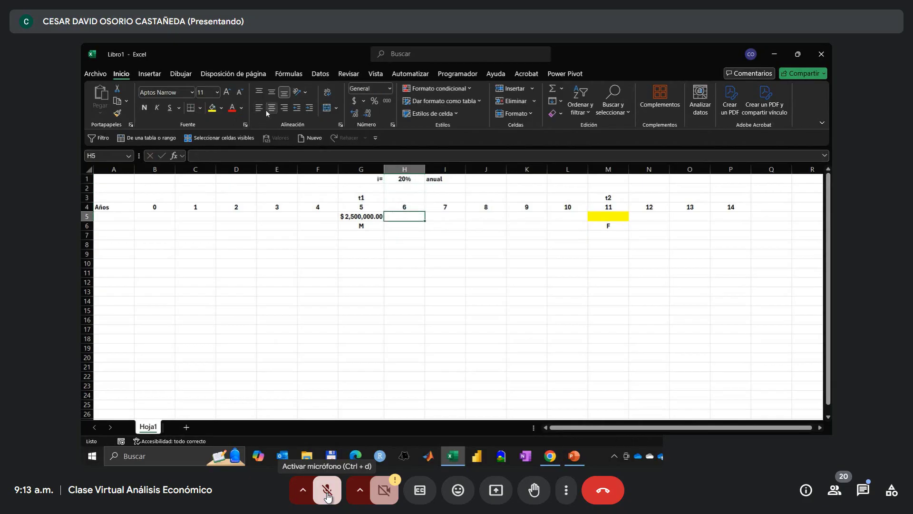
key("Left")
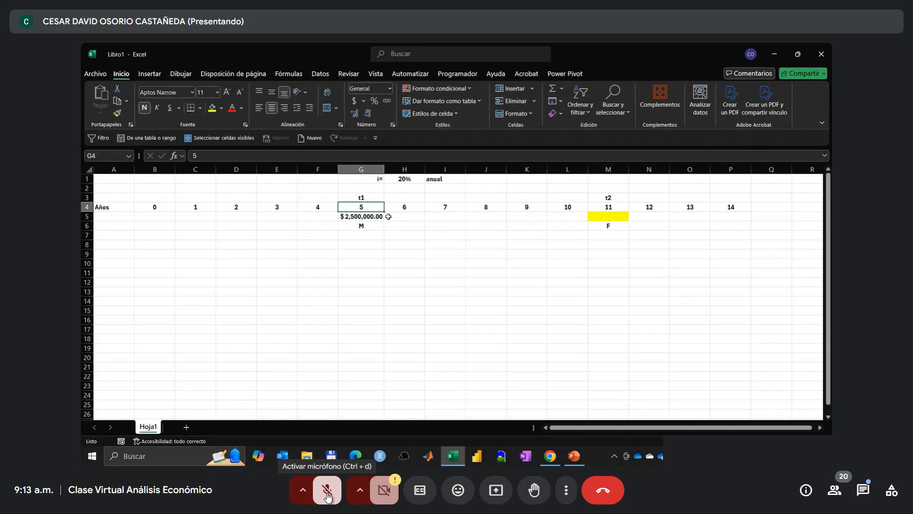
left_click_drag(373, 218, 596, 216)
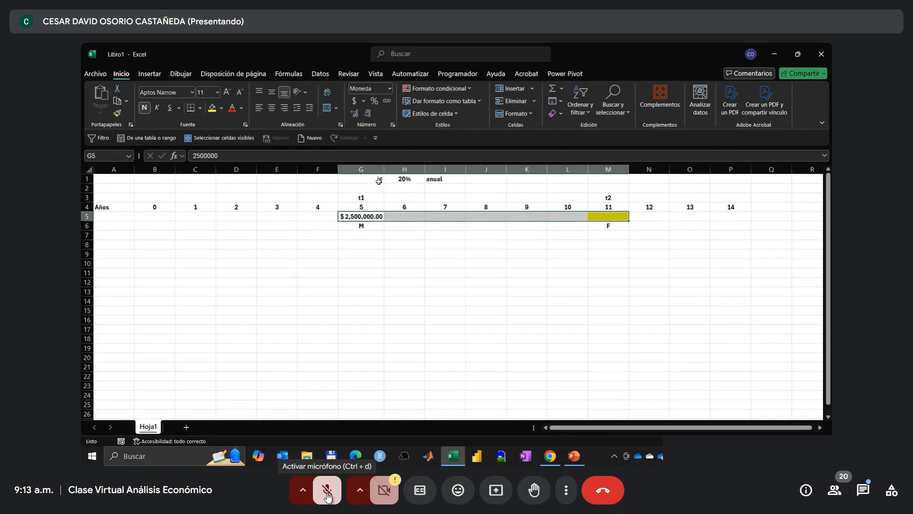
left_click_drag(380, 182, 445, 184)
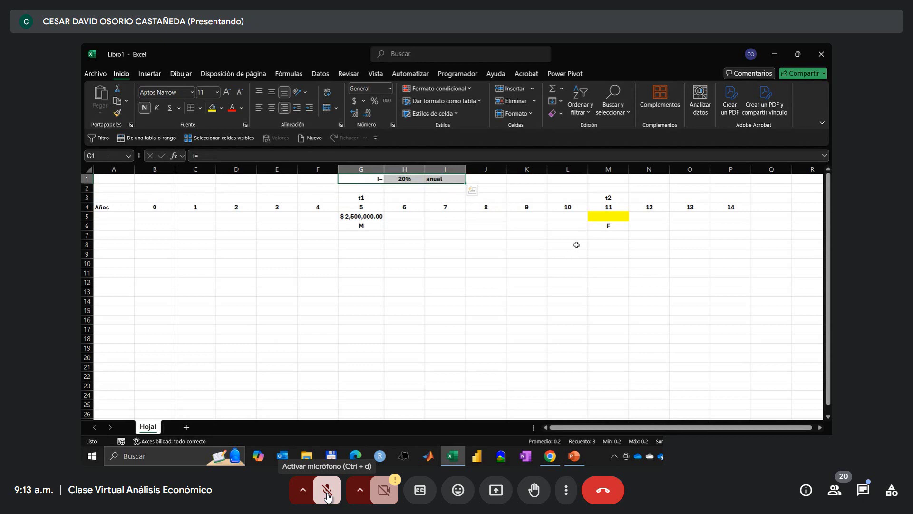
Enter the future value formula =G5*((1+H1)^(M4)) in the yellow cell M5.
left_click(606, 215)
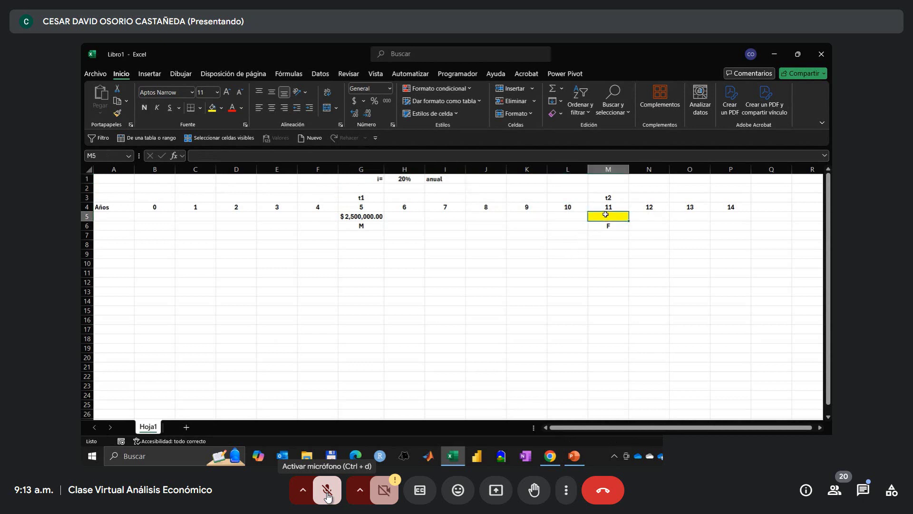
type("=")
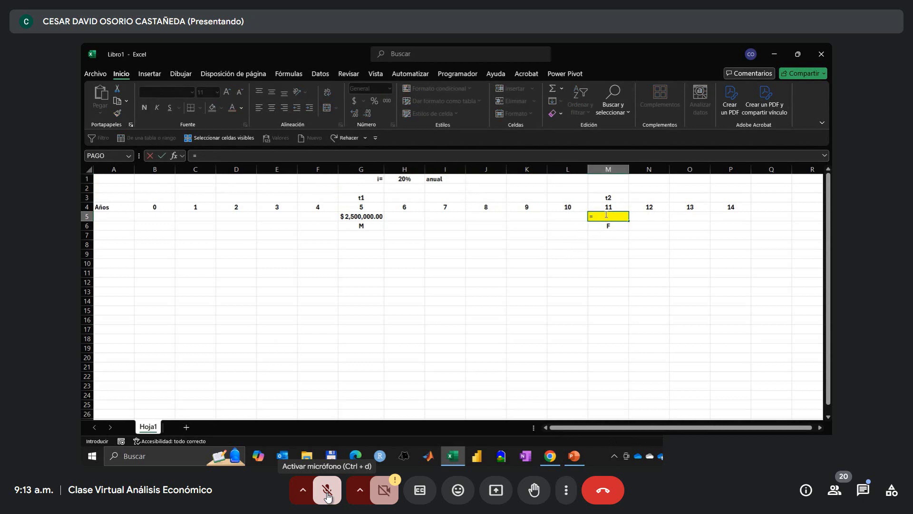
key("Left")
key("Left")
key("Left")
key("Left")
key("Left")
key("Left")
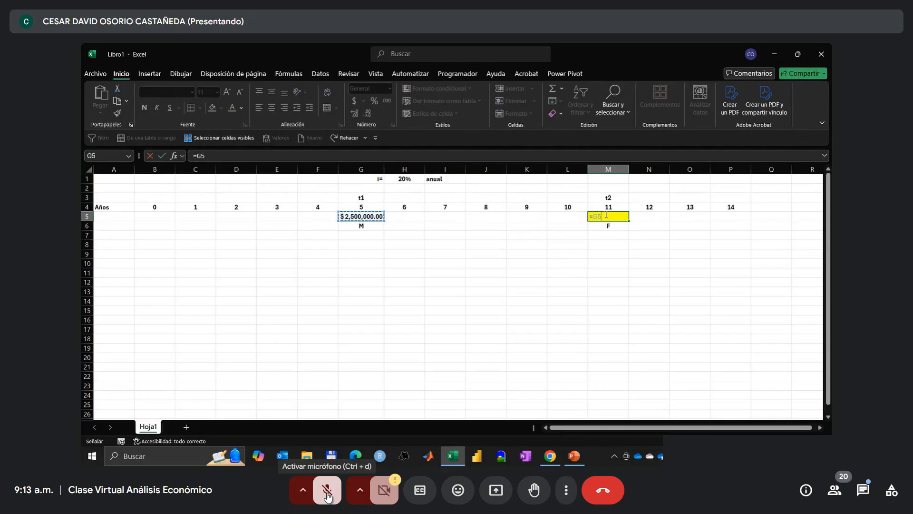
type("*((1+")
left_click(418, 178)
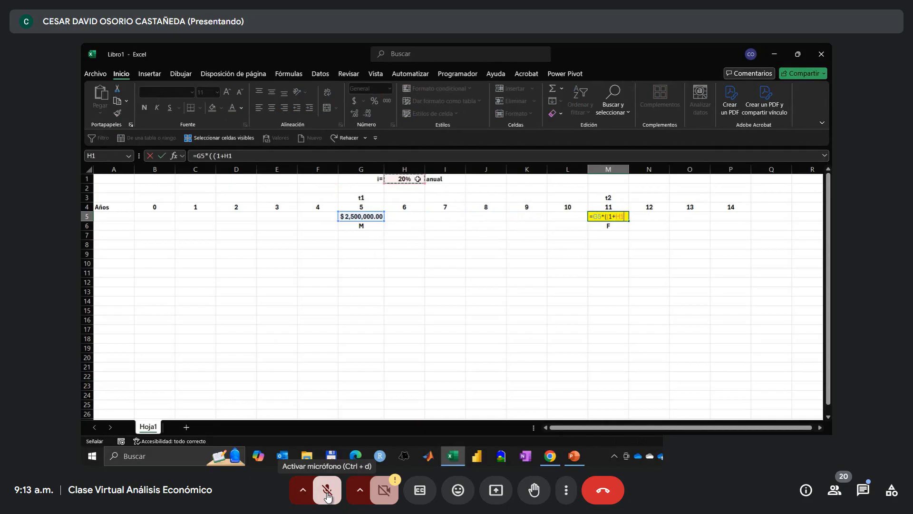
type(")")
type("{")
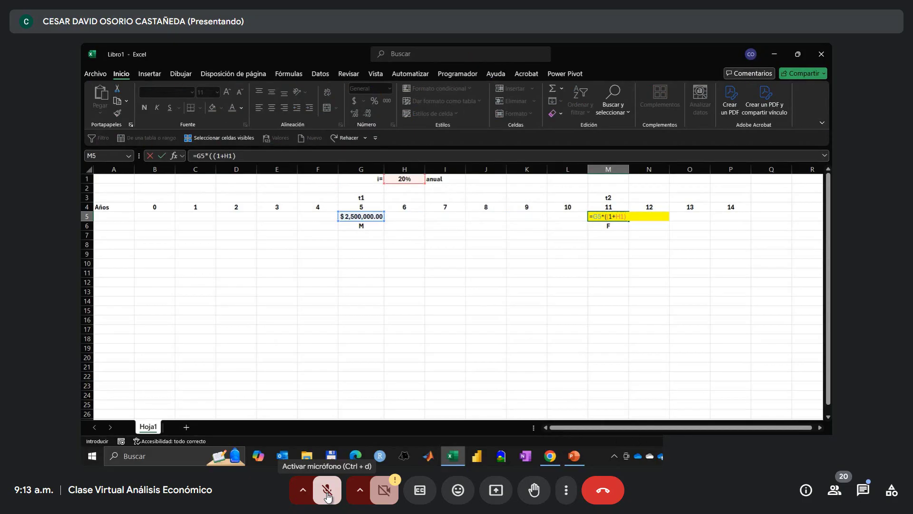
key("super+space")
type("^6")
key("Up")
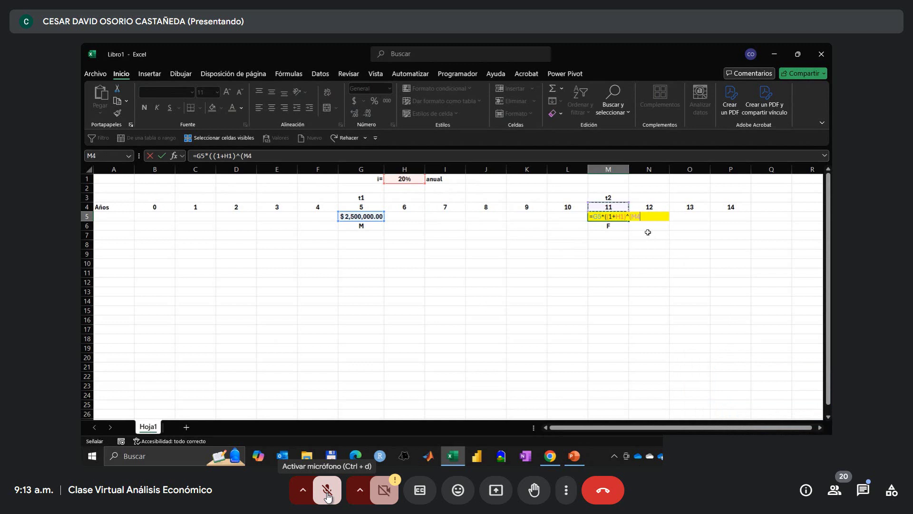
type("))")
key("ctrl+Return")
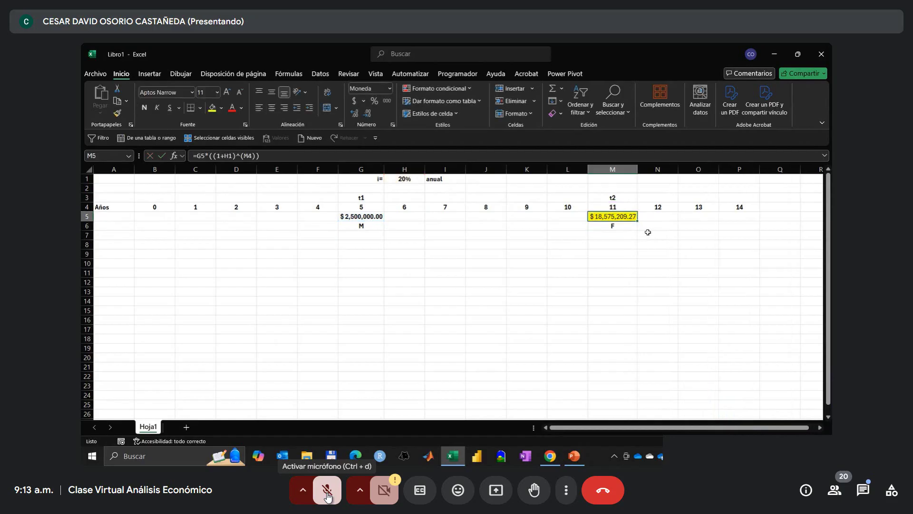
Change the exponent in M5's formula to M4-G4 and make the cell bold.
key("F2")
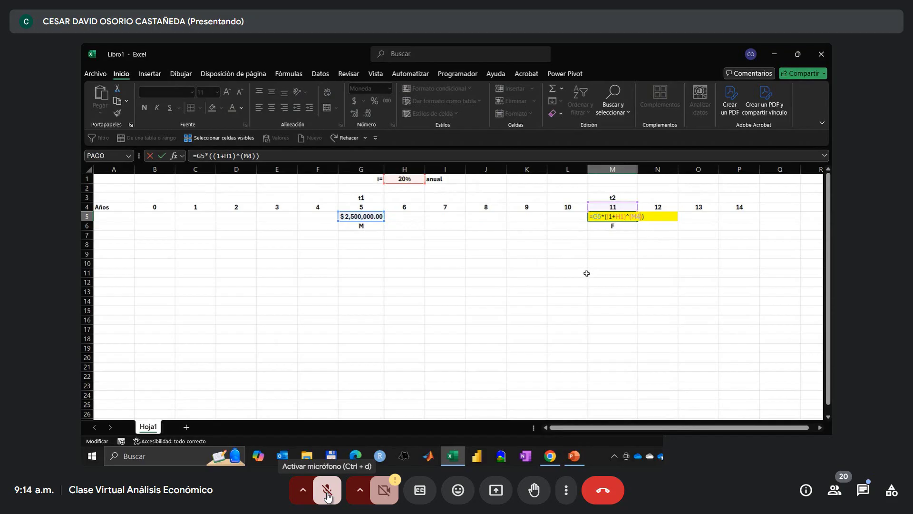
left_click(354, 208)
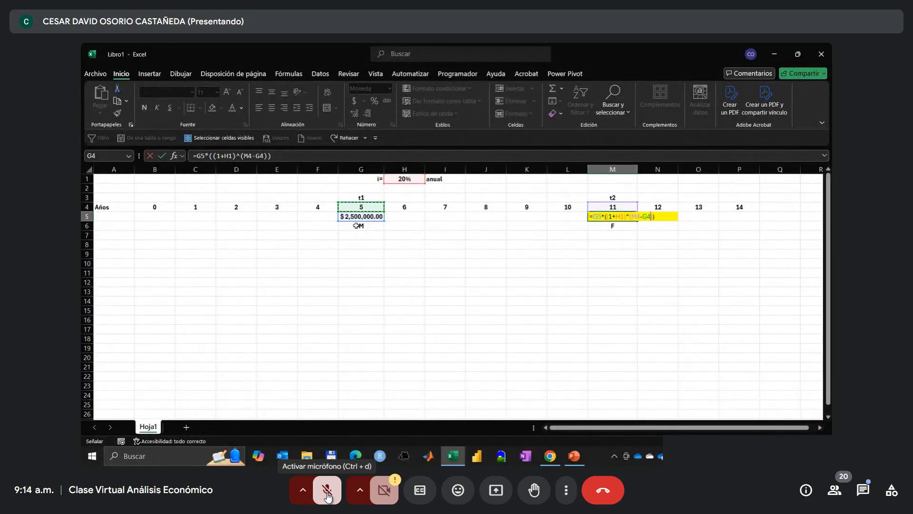
key("ctrl+Return")
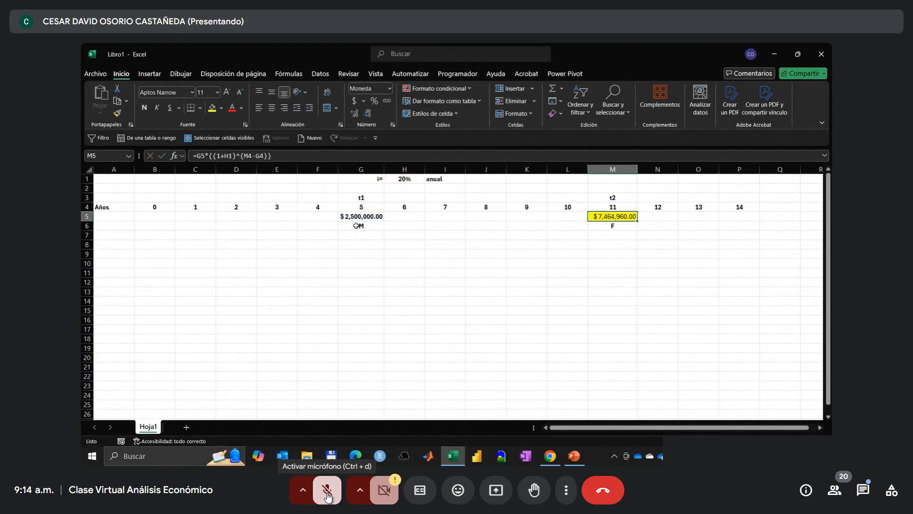
key("ctrl+n")
Check the cell references used in M5's future value formula.
double_click(602, 216)
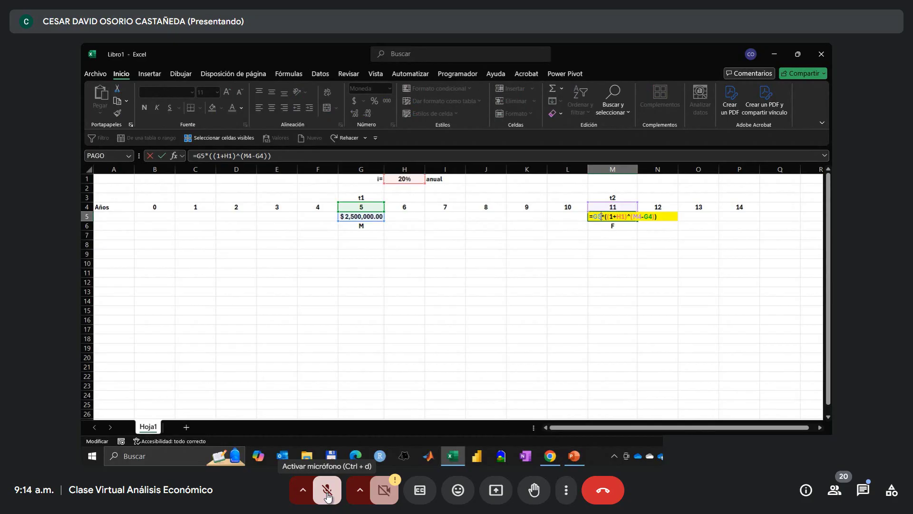
key("Return")
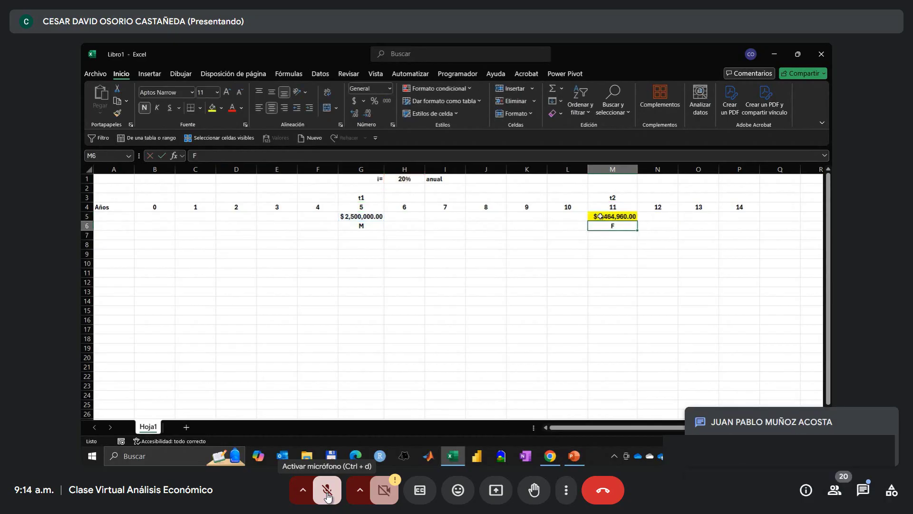
key("Return")
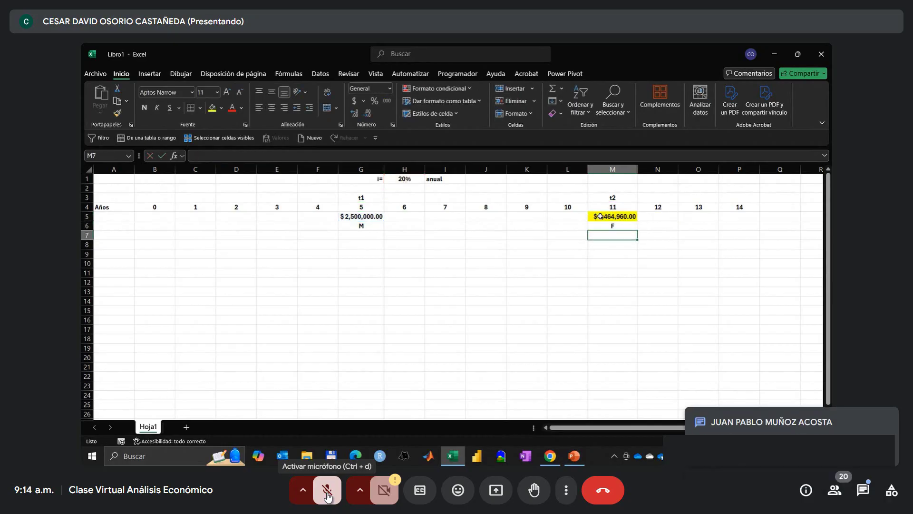
Browse the Financiera category of functions for cell M7 without inserting one.
left_click(192, 156)
left_click(175, 156)
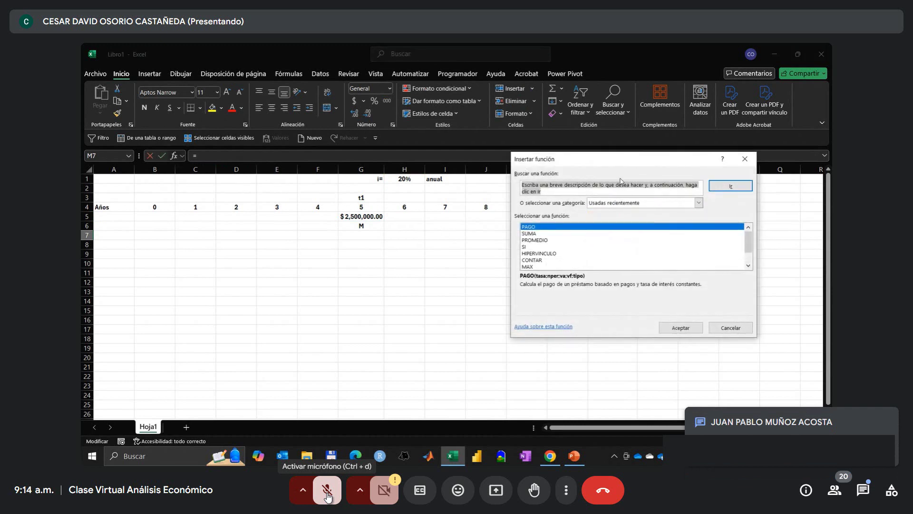
left_click_drag(595, 160, 432, 161)
left_click(534, 202)
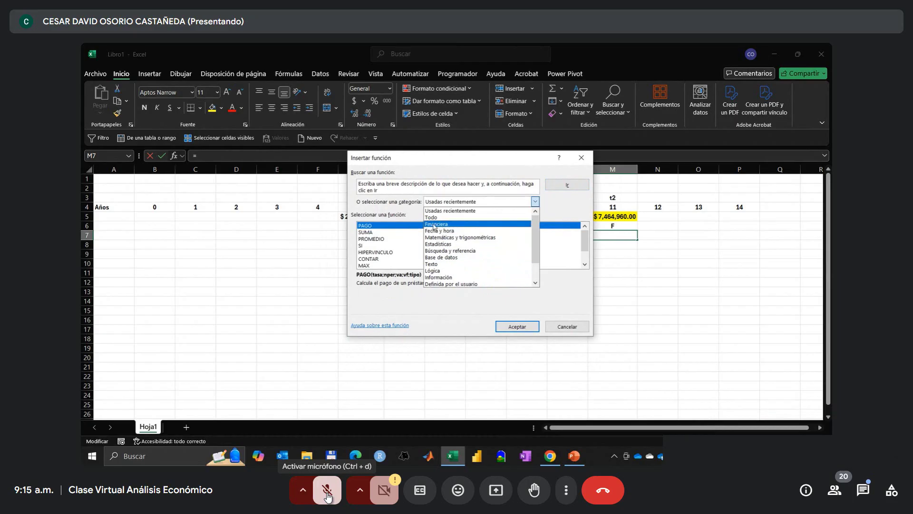
left_click(434, 224)
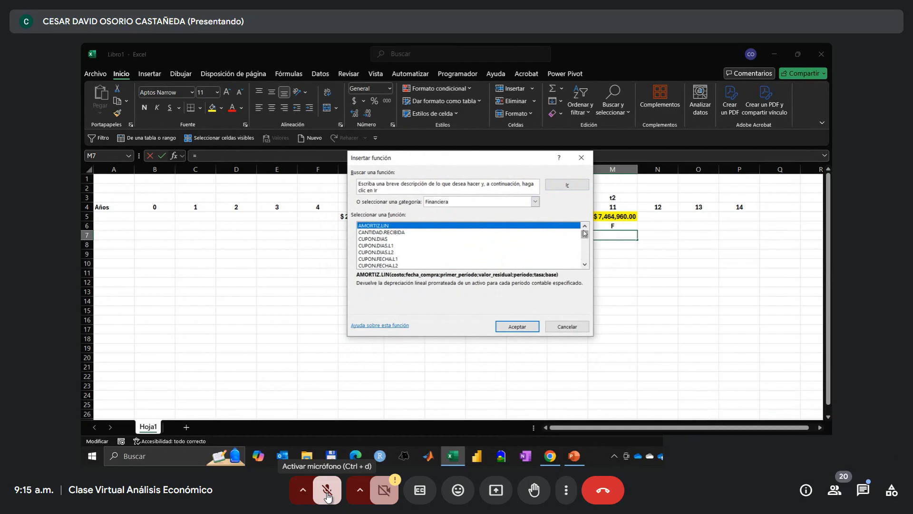
mouse_move(585, 239)
left_mouse_down()
mouse_move(586, 265)
mouse_move(590, 235)
left_mouse_up()
left_click(583, 157)
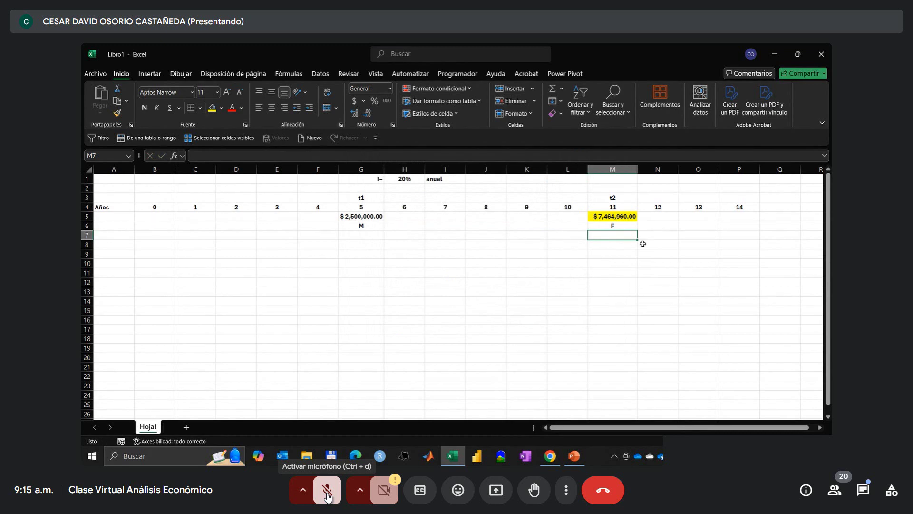
Start a VF function in cell M7 with H1 as the interest rate argument.
left_click_drag(615, 226, 611, 197)
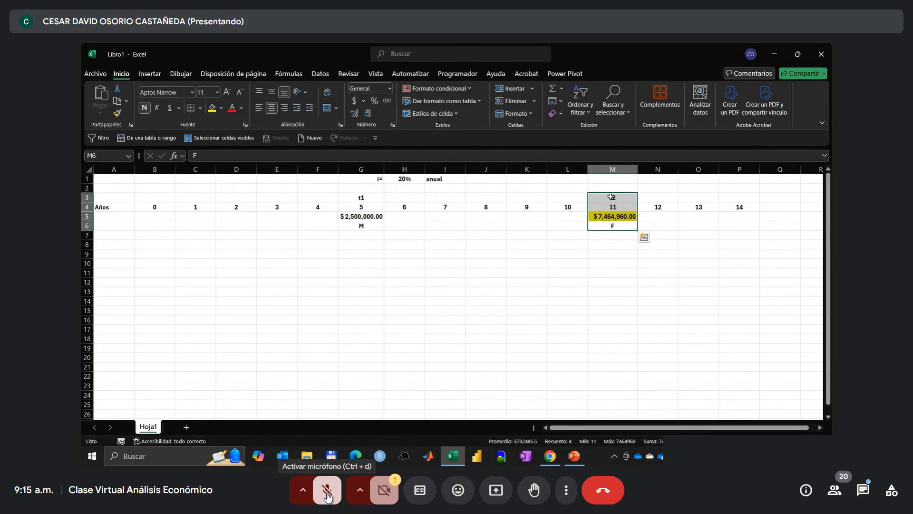
left_click(610, 234)
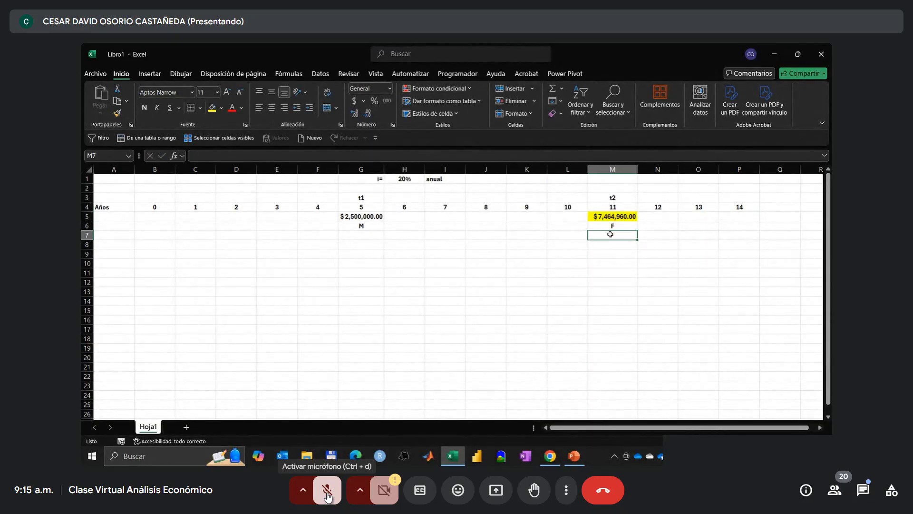
type("=")
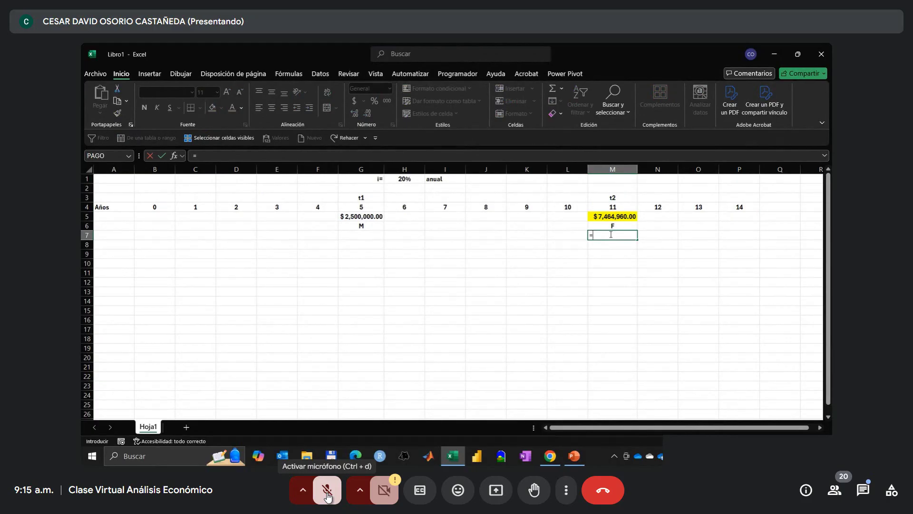
type("v")
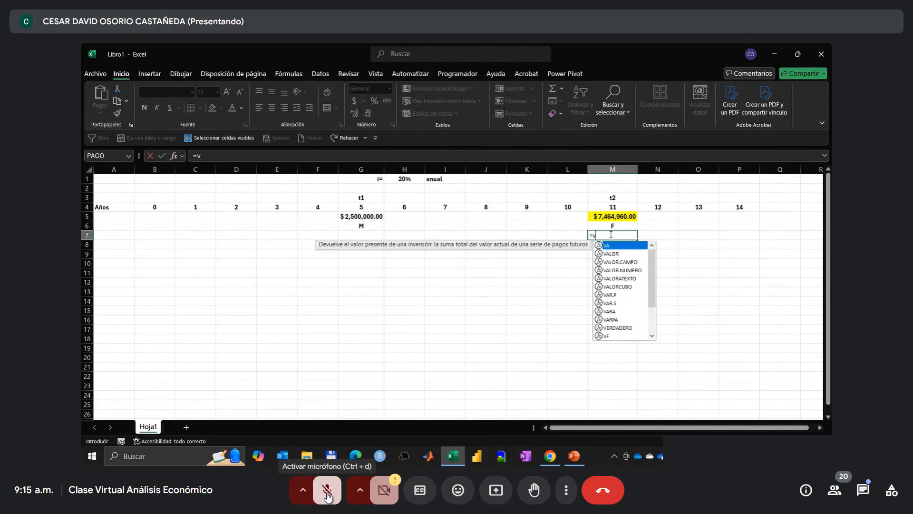
type("f")
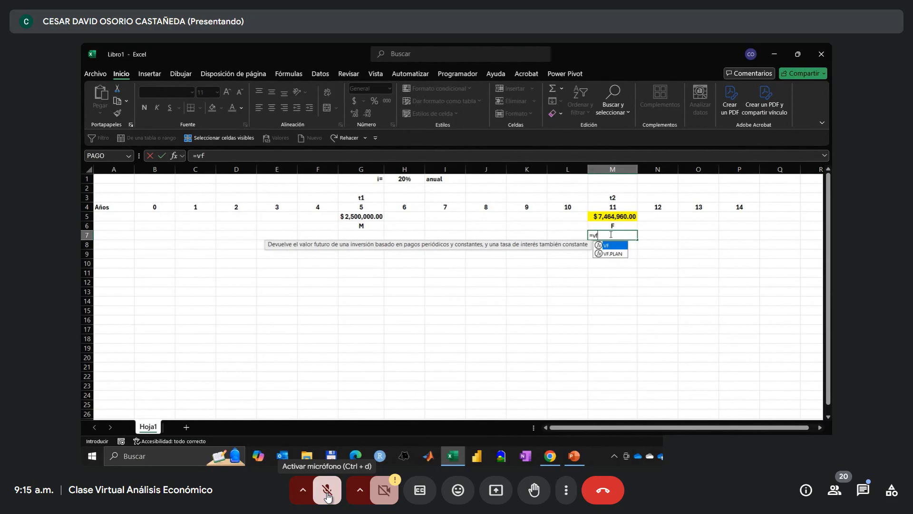
key("Tab")
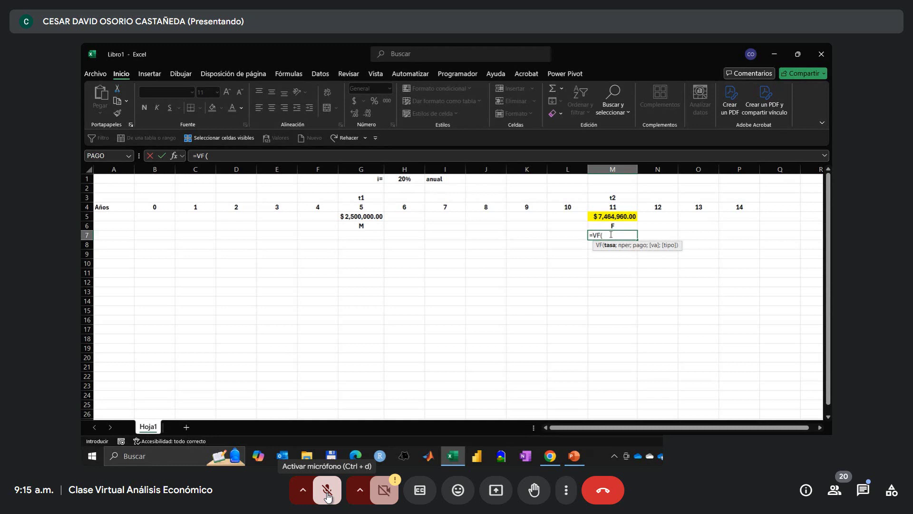
left_click(405, 178)
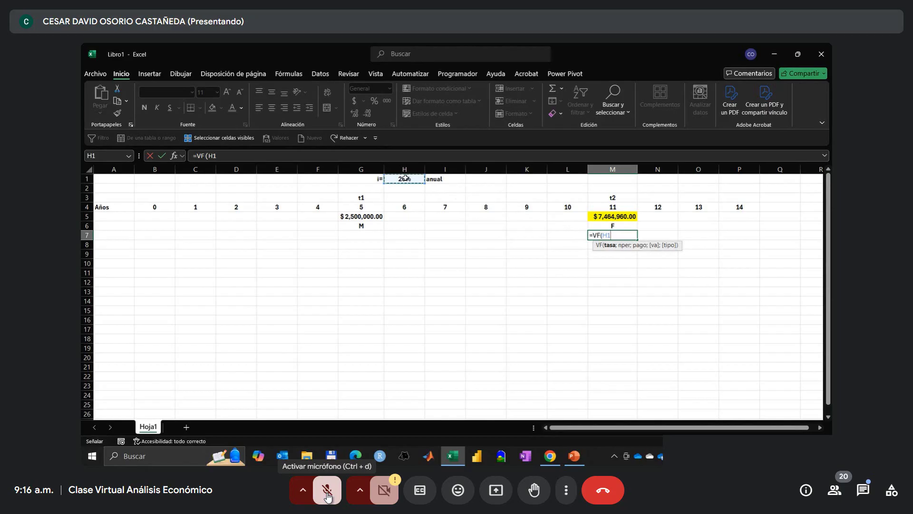
Set the number-of-periods argument of M7's VF function to M4-G4.
type(";")
key("Up")
key("Up")
key("Up")
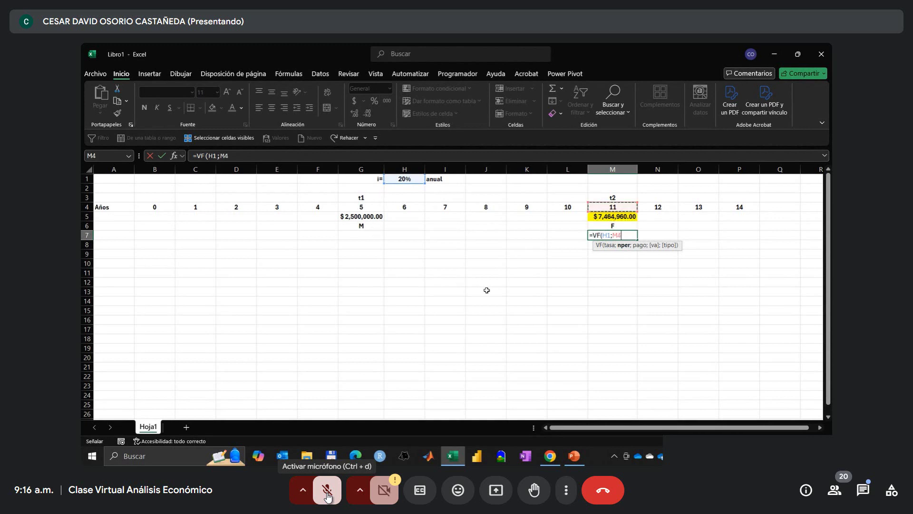
type("-")
key("Left")
key("Left")
key("Left")
key("Left")
key("Left")
key("Left")
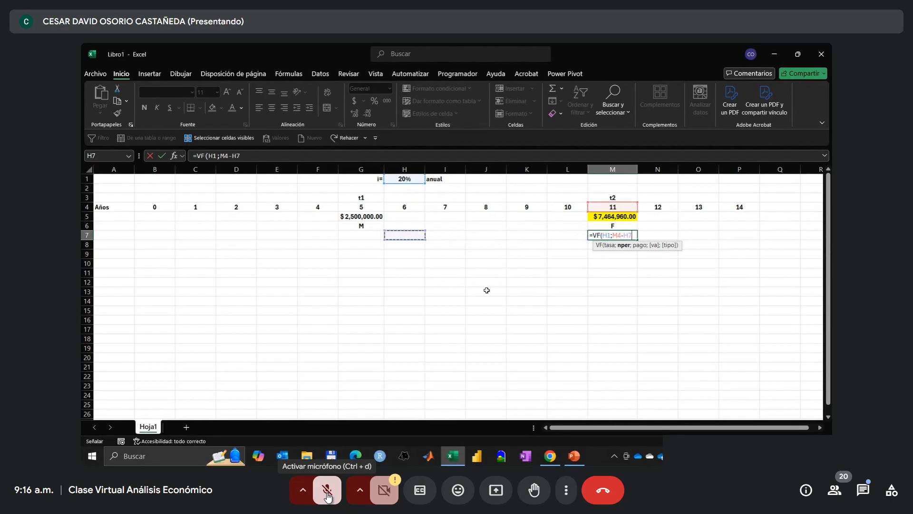
key("Up")
key("Up")
key("Up")
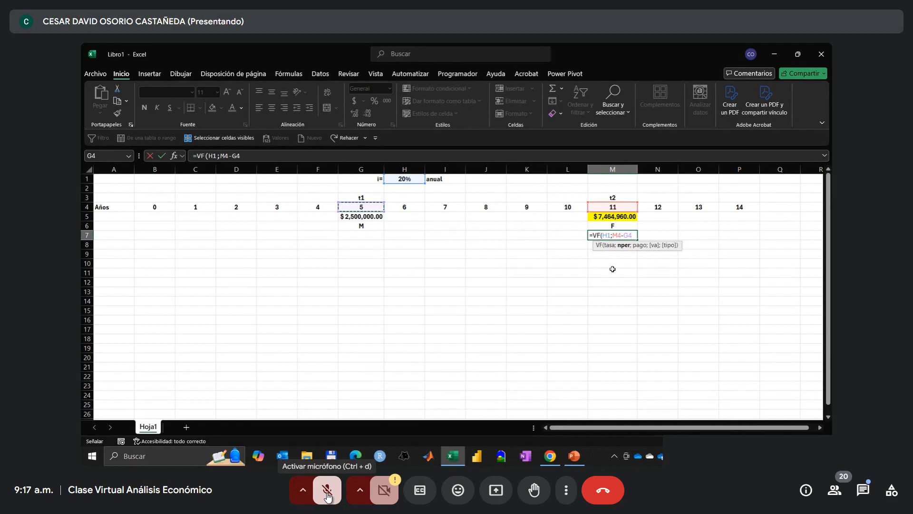
Leave the VF function's payment argument empty, use G5 as the present value, and complete the formula =VF(H1;M4-G4;;G5) in M7.
type(";")
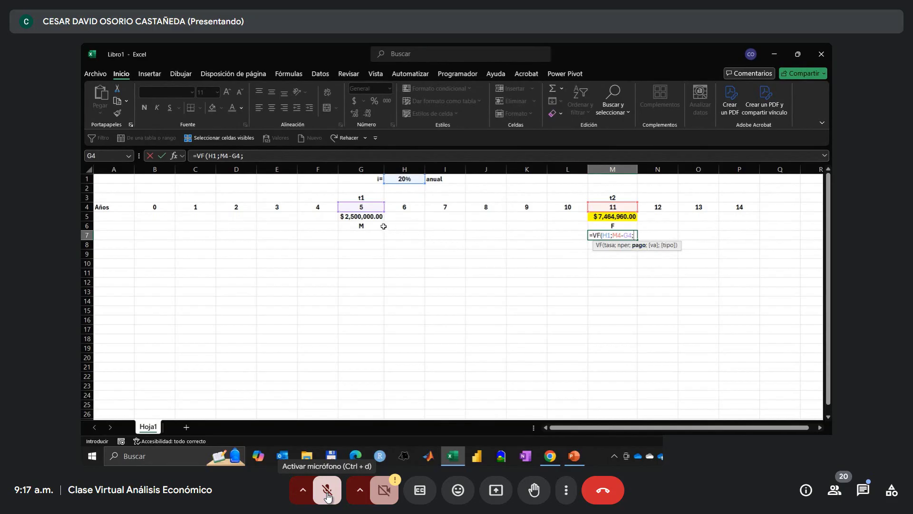
left_click(371, 216)
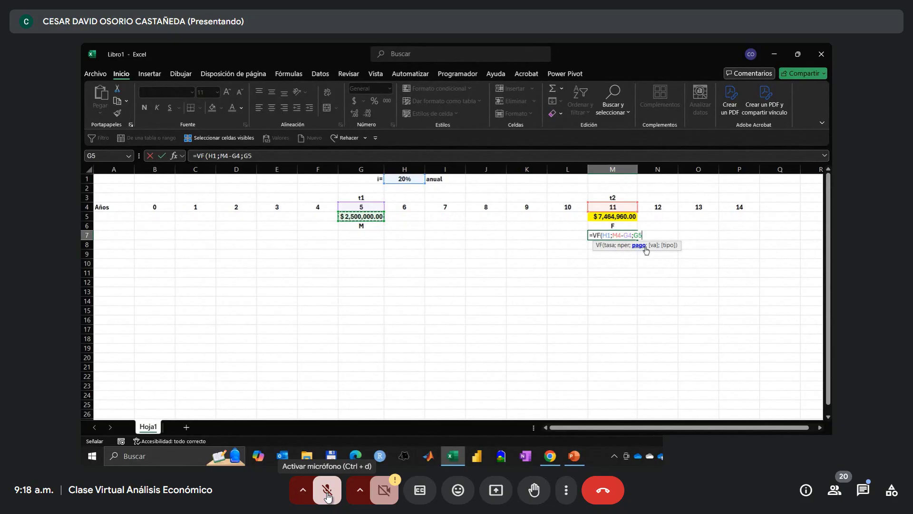
key("BackSpace")
key("BackSpace")
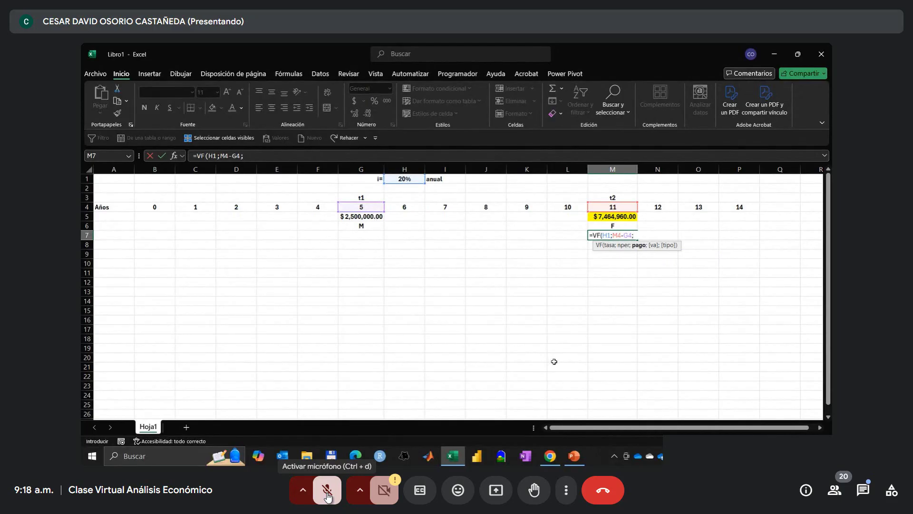
type(";")
left_click(595, 235)
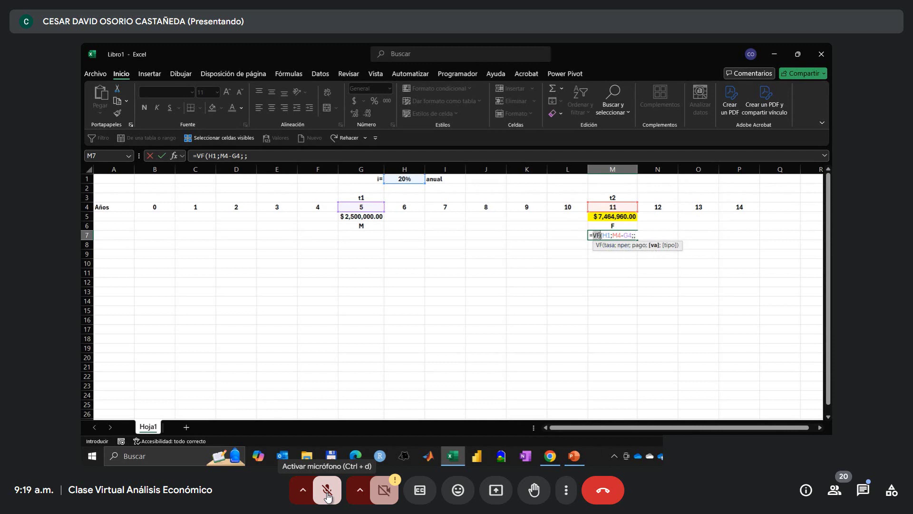
left_click(639, 236)
left_click(357, 218)
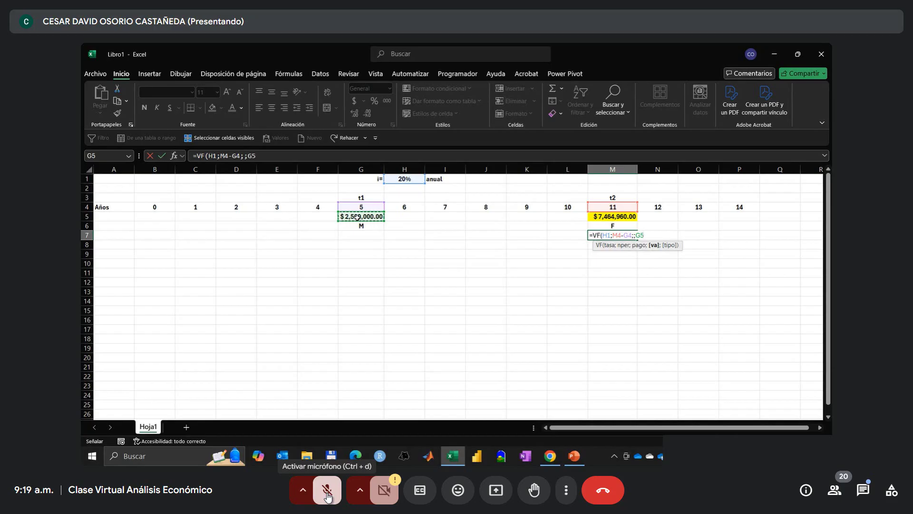
type(";")
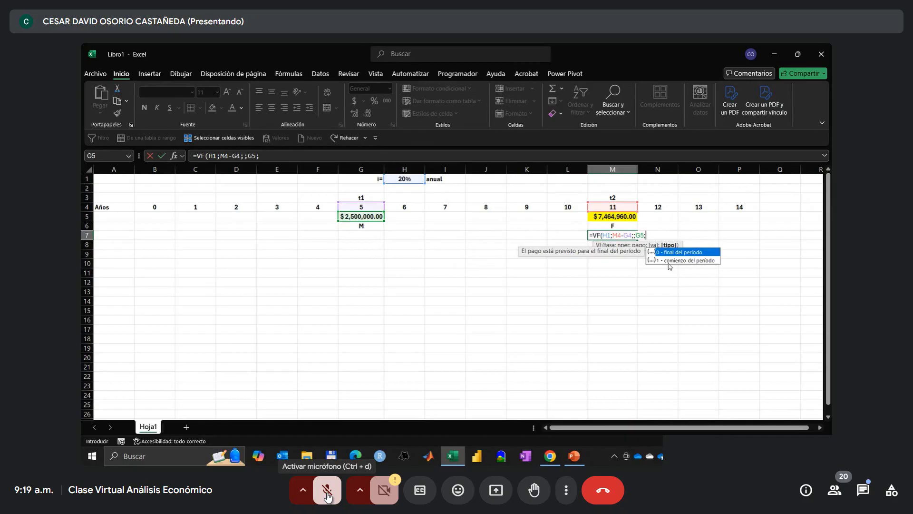
key("BackSpace")
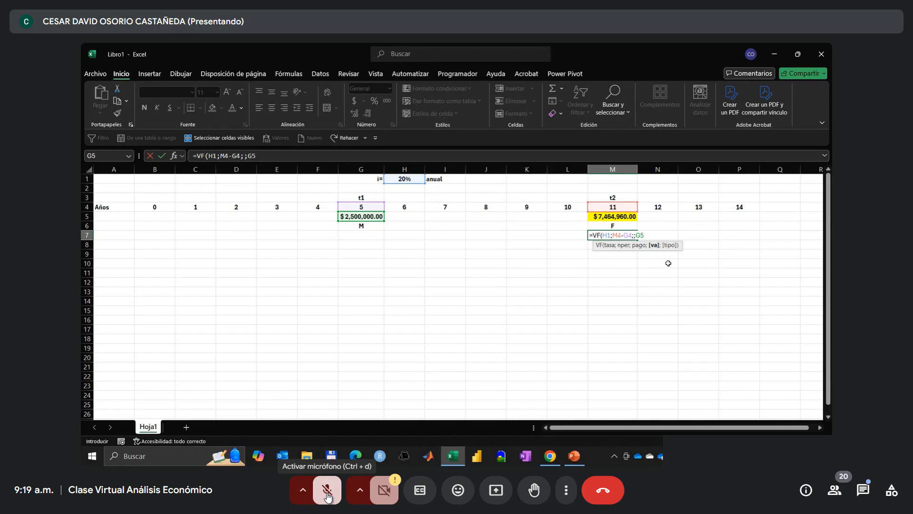
type(")")
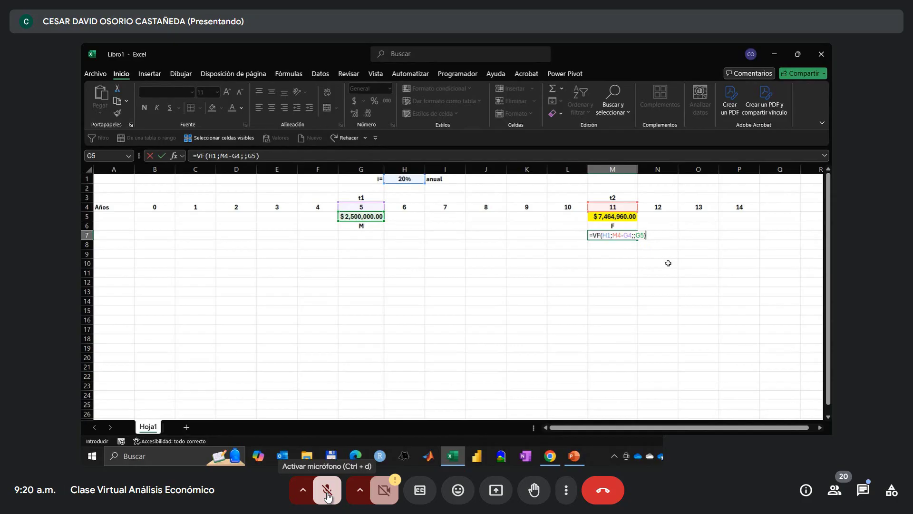
key("Return")
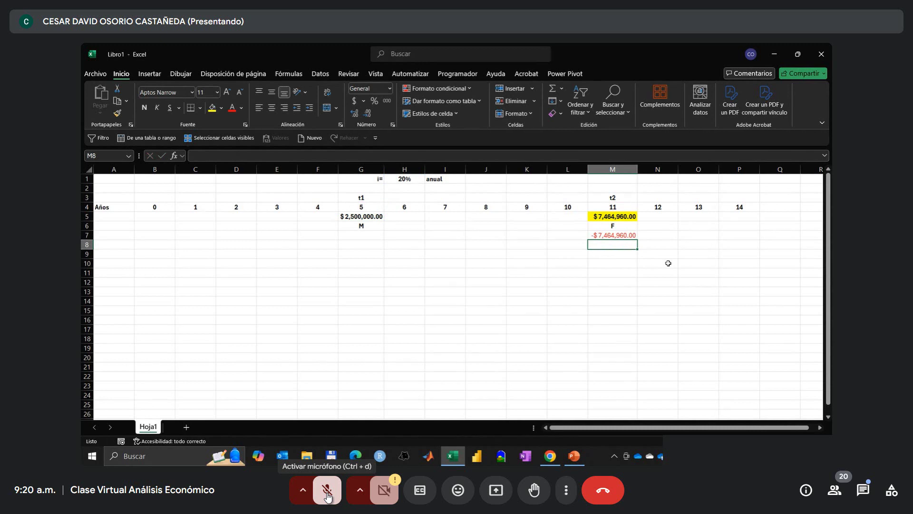
Make M7 bold and change its present value argument to -G5, giving =VF(H1;M4-G4;;-G5).
key("Up")
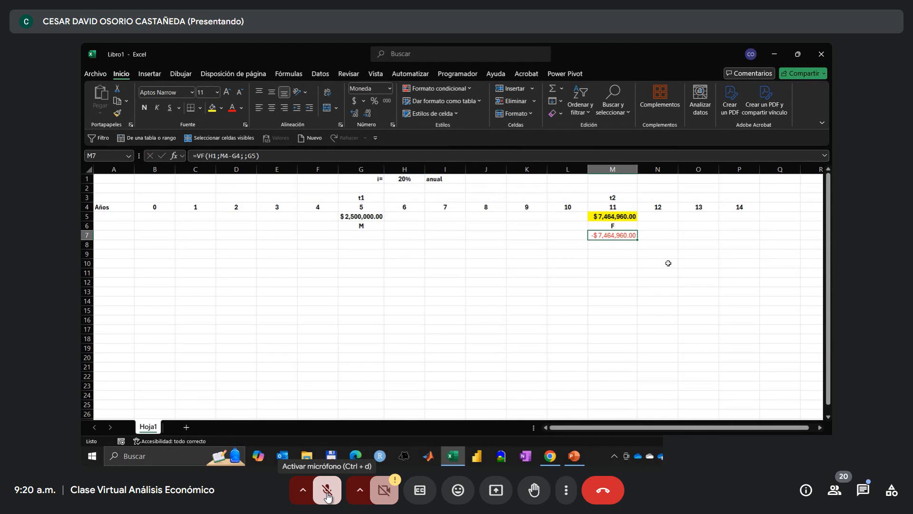
key("ctrl+n")
key("F2")
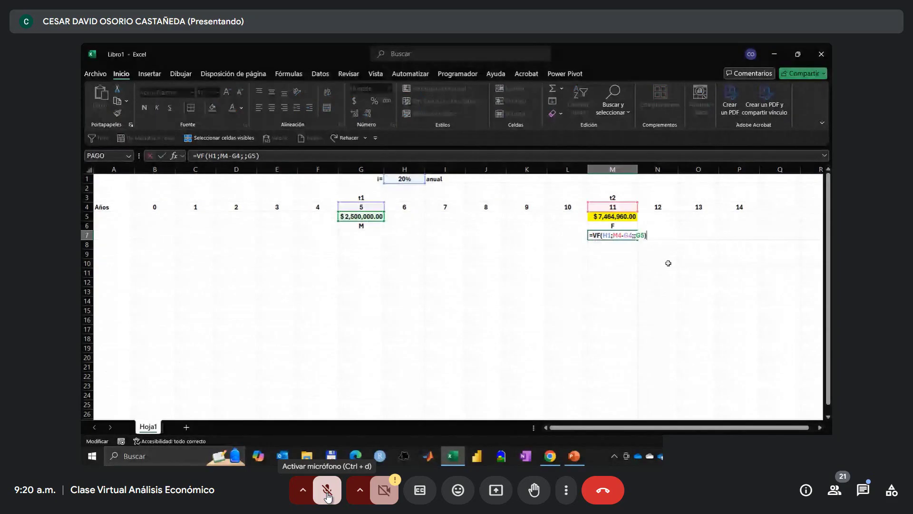
double_click(639, 235)
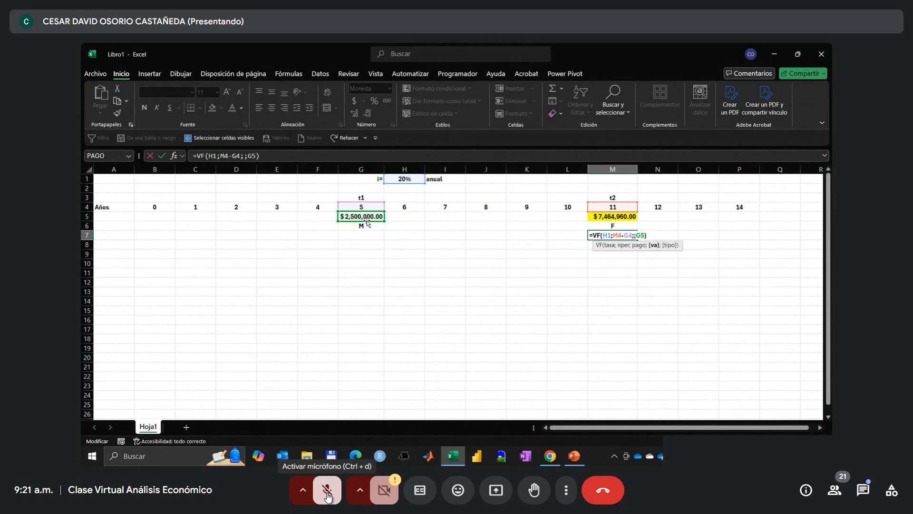
type("-")
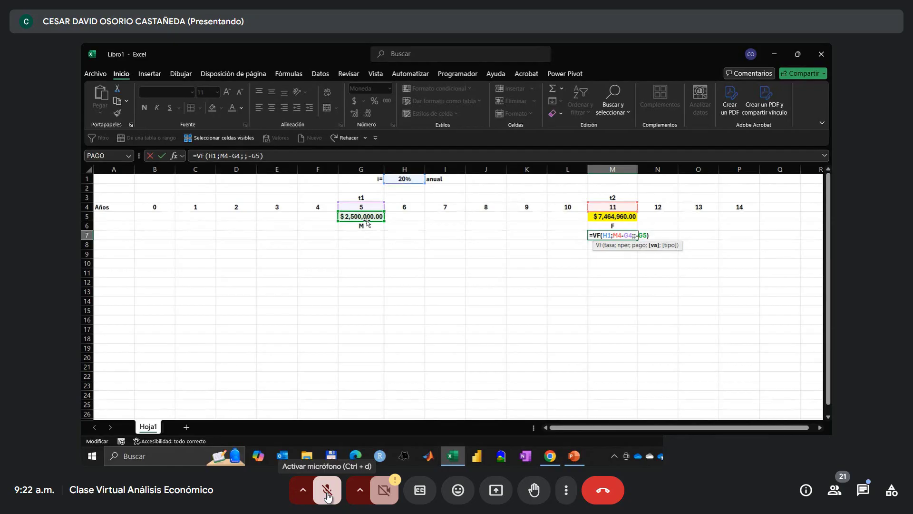
left_click(596, 234)
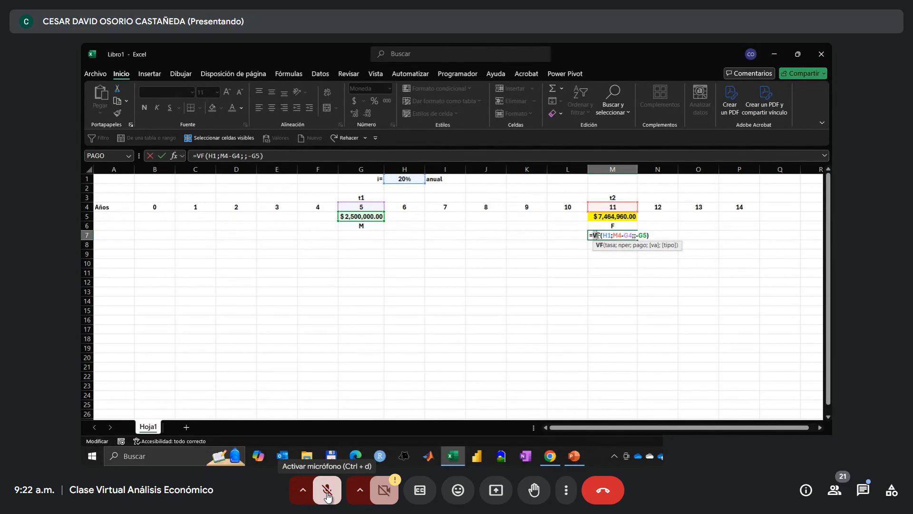
left_click(640, 235)
key("Return")
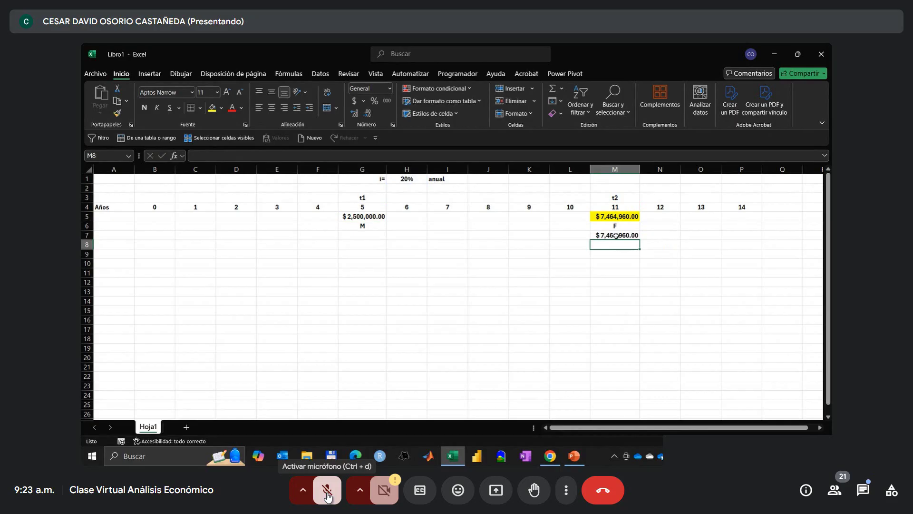
Check the arguments and cell references of the VF formula in M7.
left_click(616, 236)
double_click(617, 236)
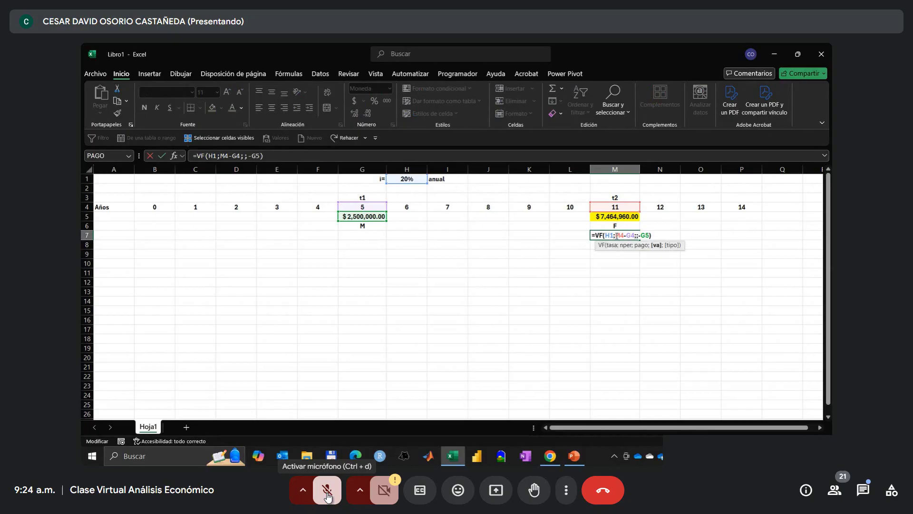
key("shift+Left")
key("shift+Left")
key("shift+Left")
key("Return")
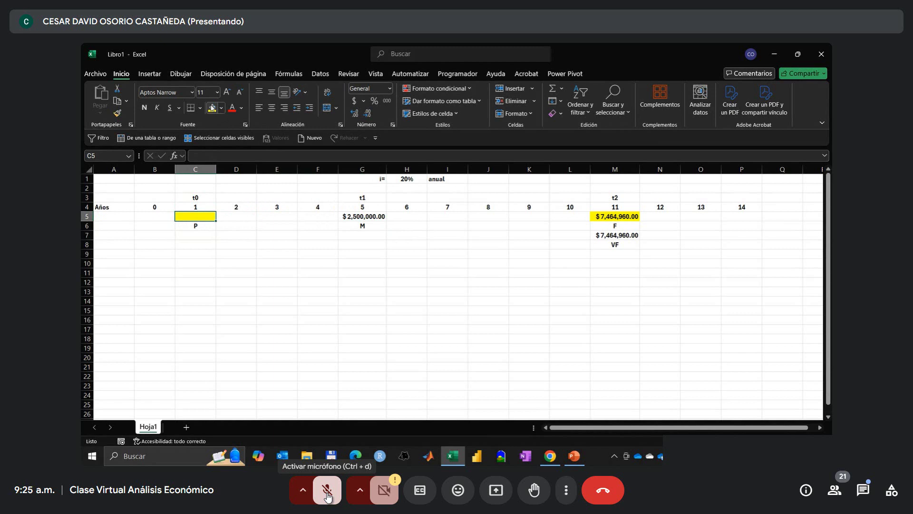
Start a formula with the VA present value function in the yellow cell C5.
type("=v")
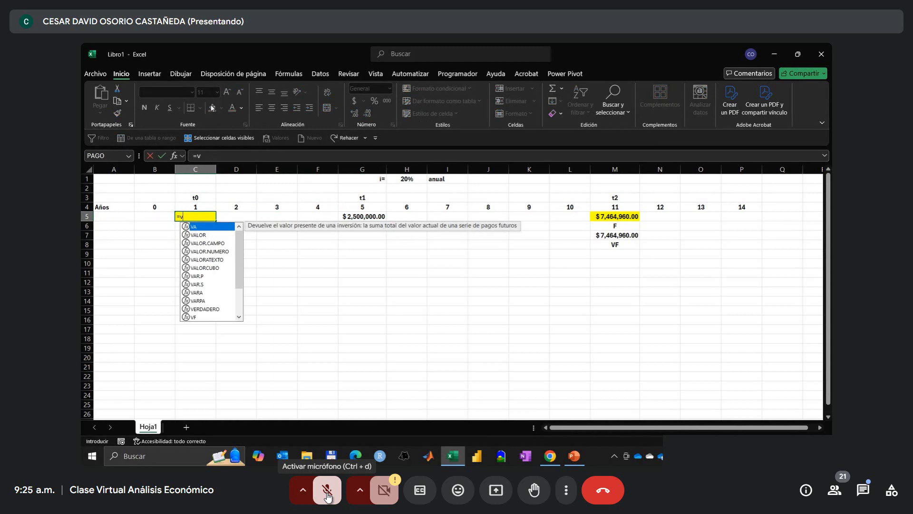
type("P")
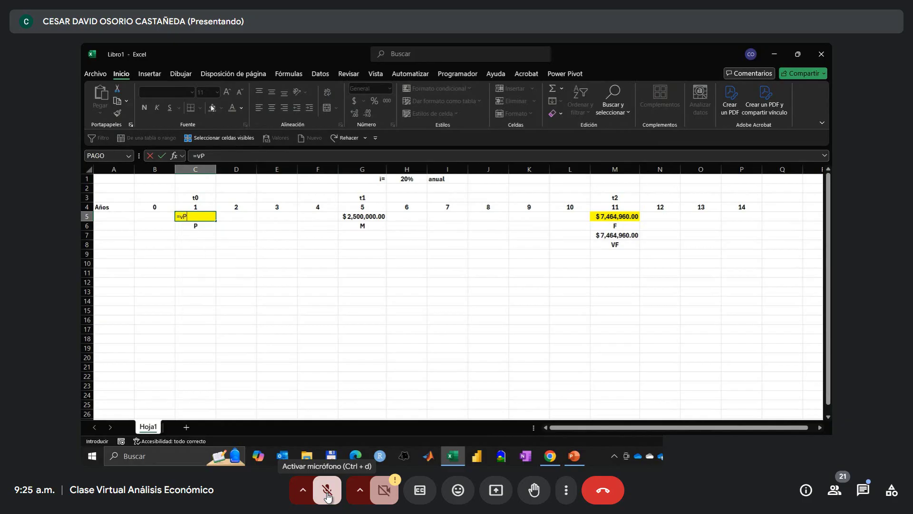
key("BackSpace")
type("p")
key("BackSpace")
type("a")
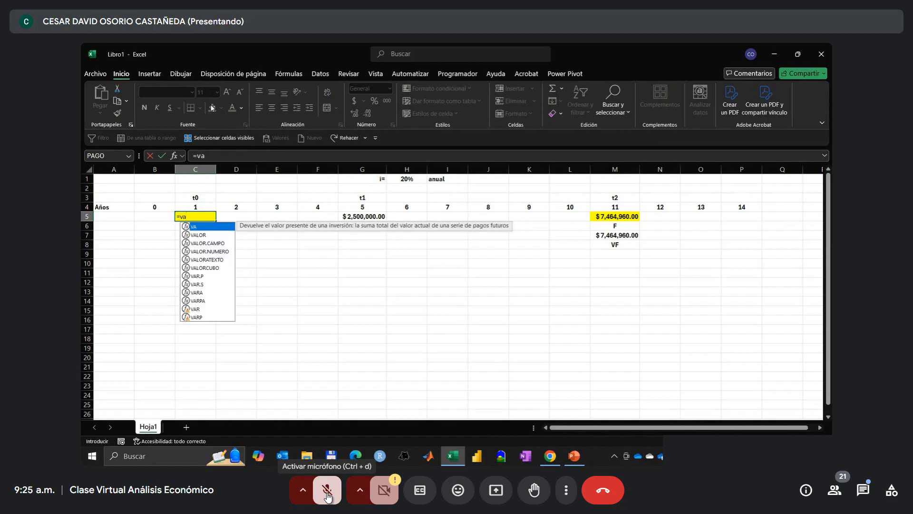
key("Tab")
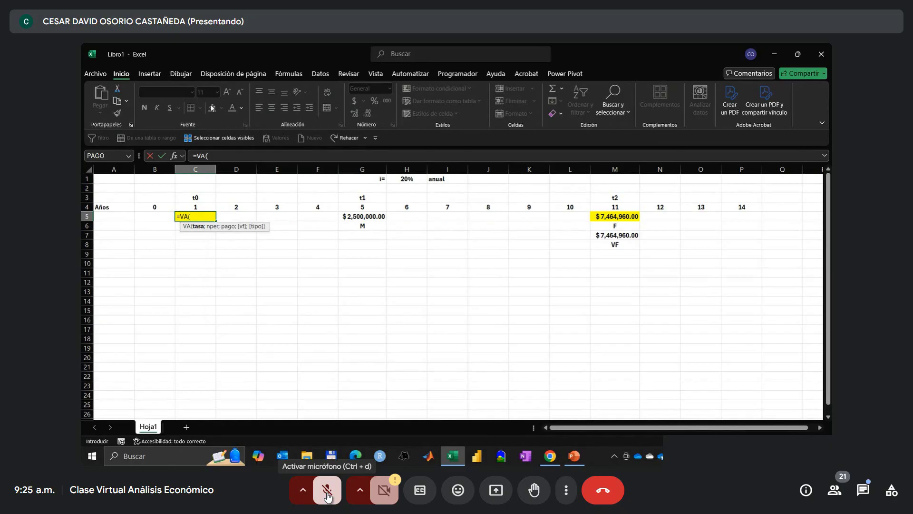
Set the interest rate argument of C5's VA function to H1.
key("Up")
key("Up")
key("Up")
key("Up")
key("Right")
key("Right")
key("Right")
key("Right")
key("Right")
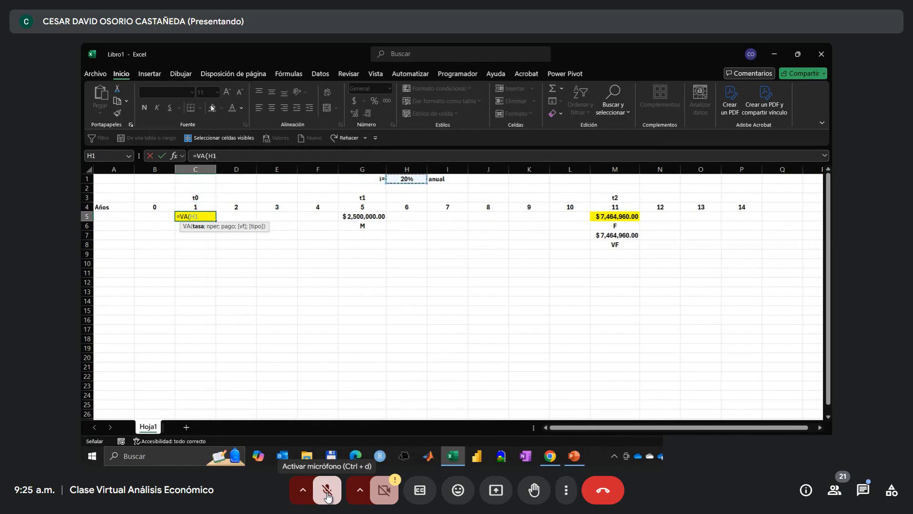
Set the number of periods argument of C5's VA function to G4-C4.
type(";")
key("Up")
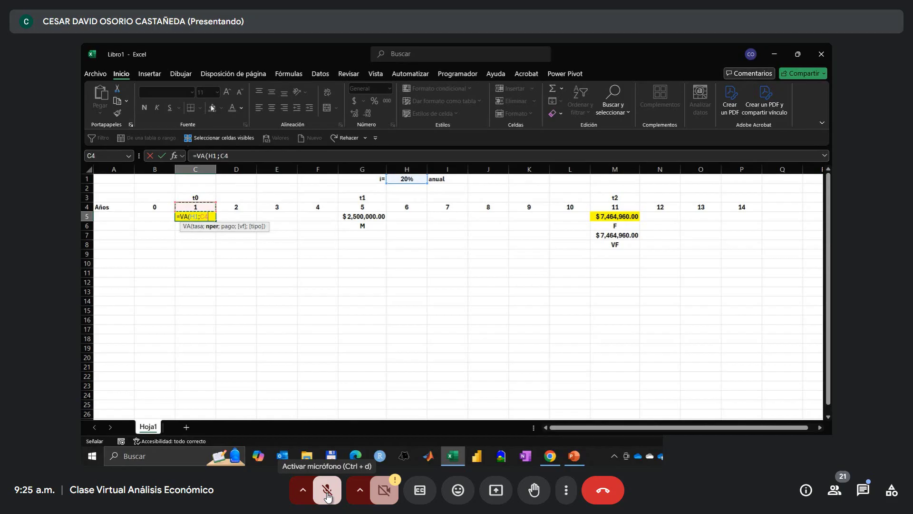
key("Down")
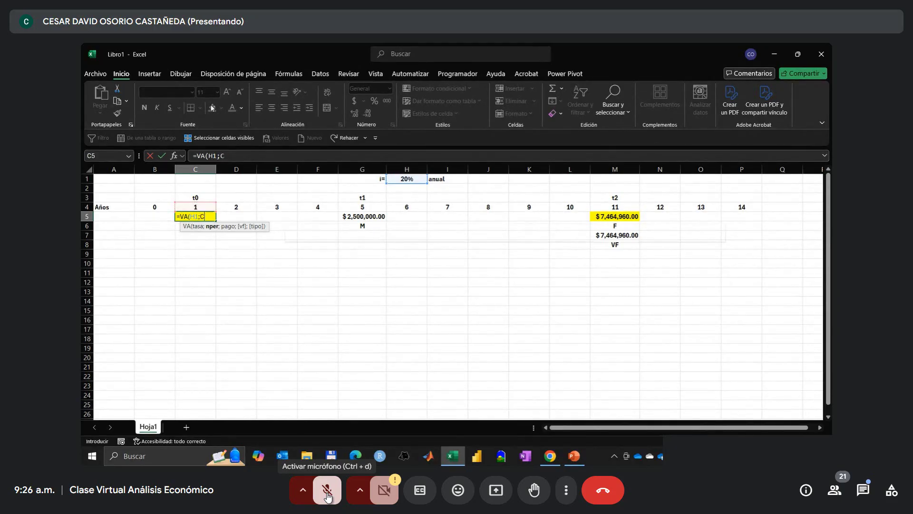
key("Right")
key("Right")
key("Right")
key("Right")
key("Up")
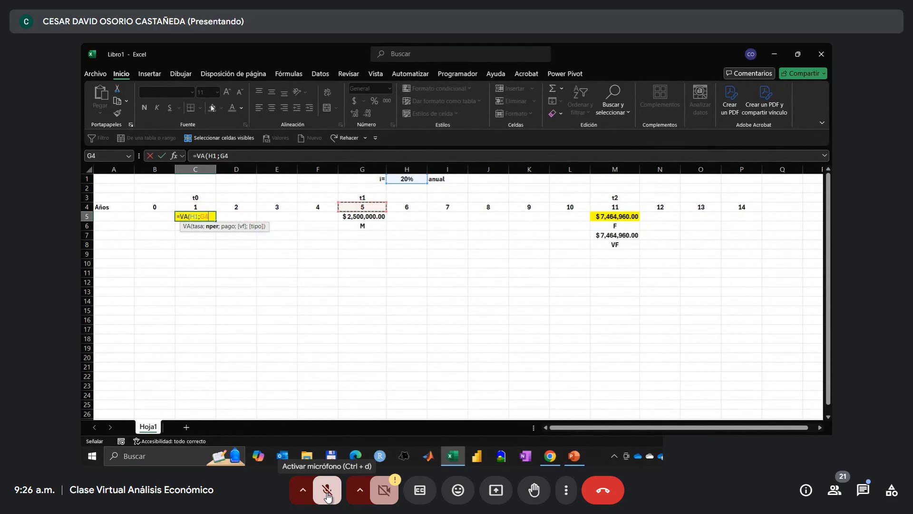
type("-")
key("Up")
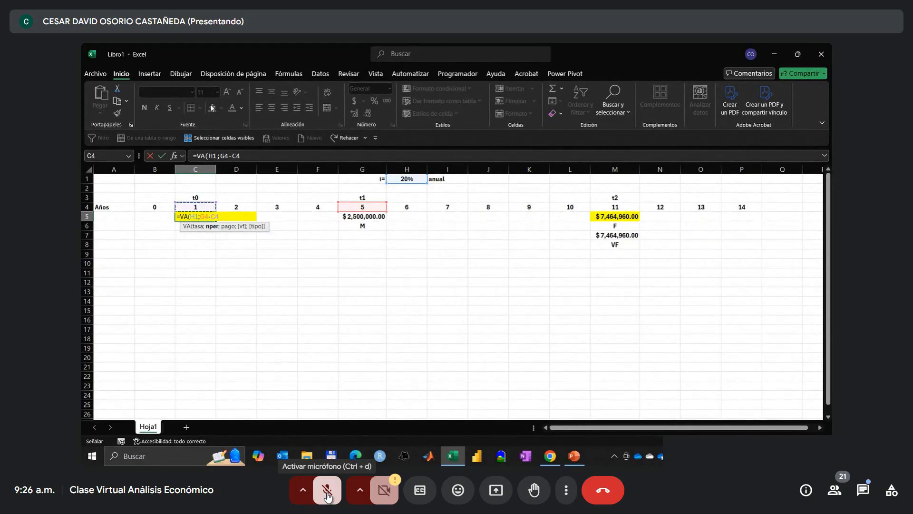
Skip the payment argument, use -G5 as the future value and complete C5's formula as =VA(H1;G4-C4;;-G5).
type(";")
type(";")
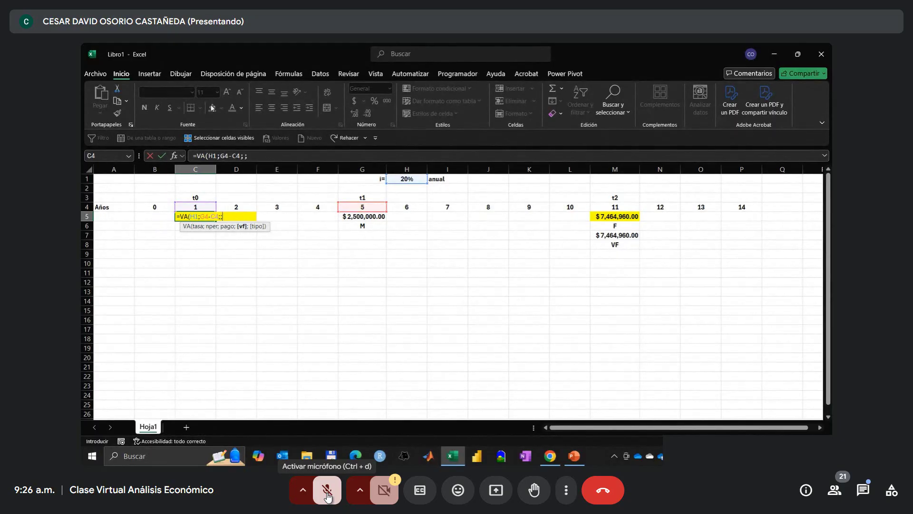
left_click(183, 217)
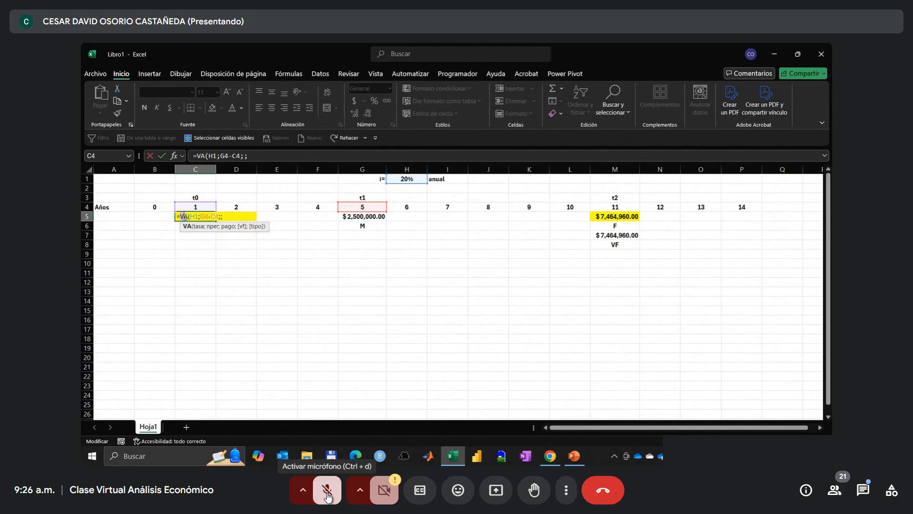
left_click(230, 217)
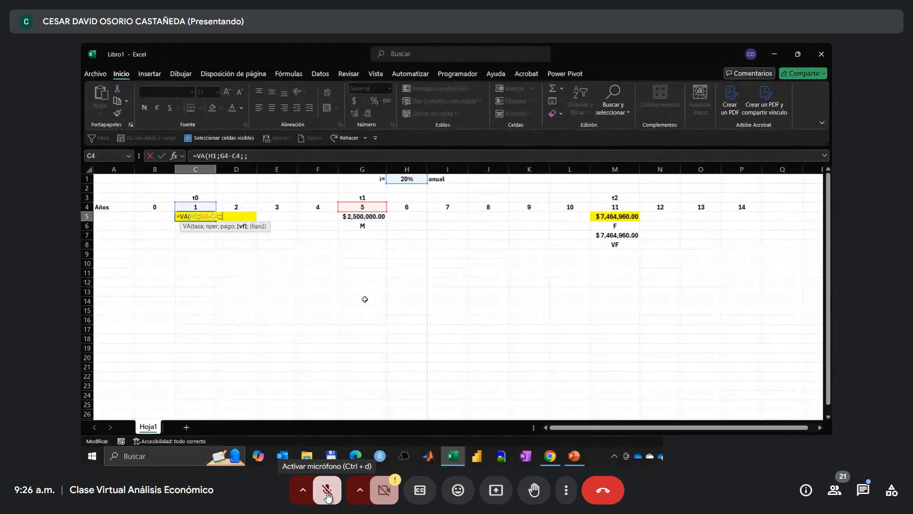
type("-")
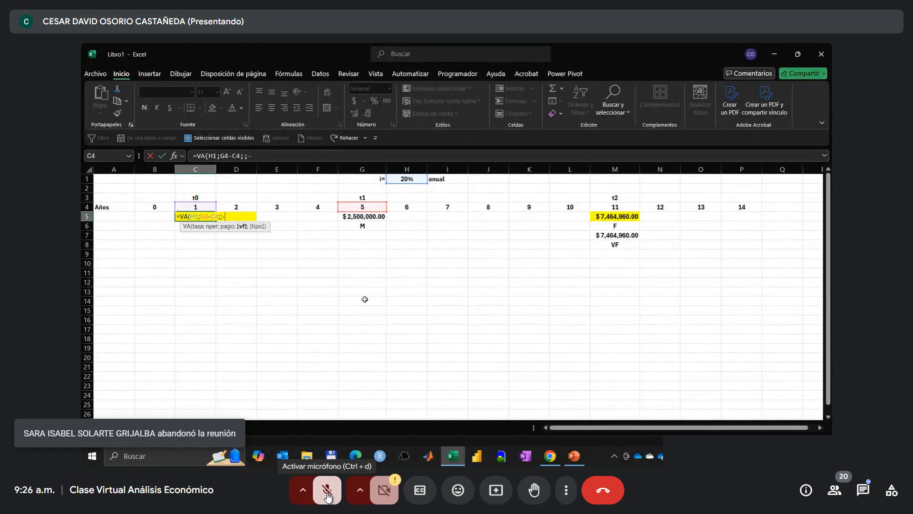
left_click(362, 217)
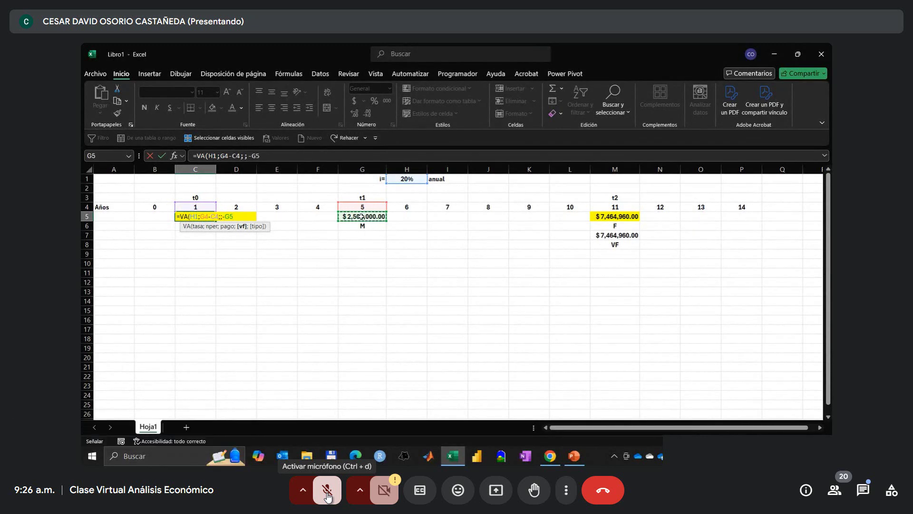
type(")")
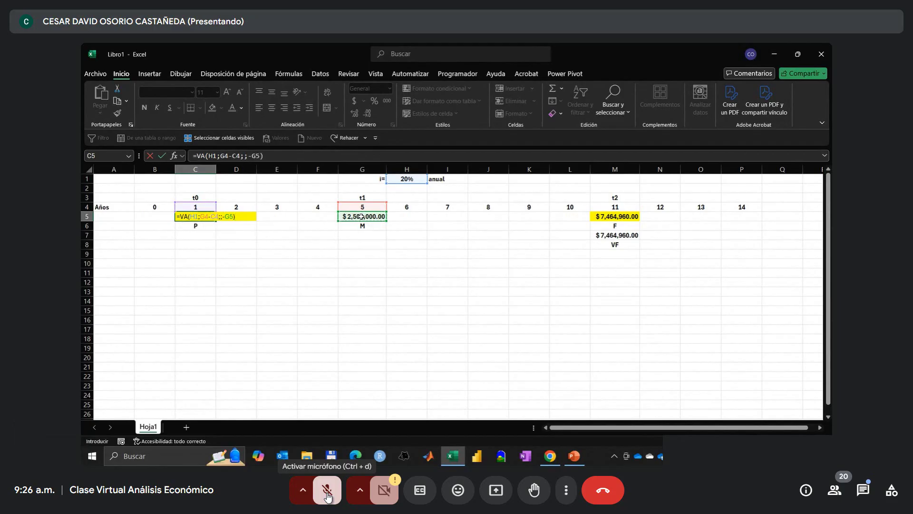
key("Return")
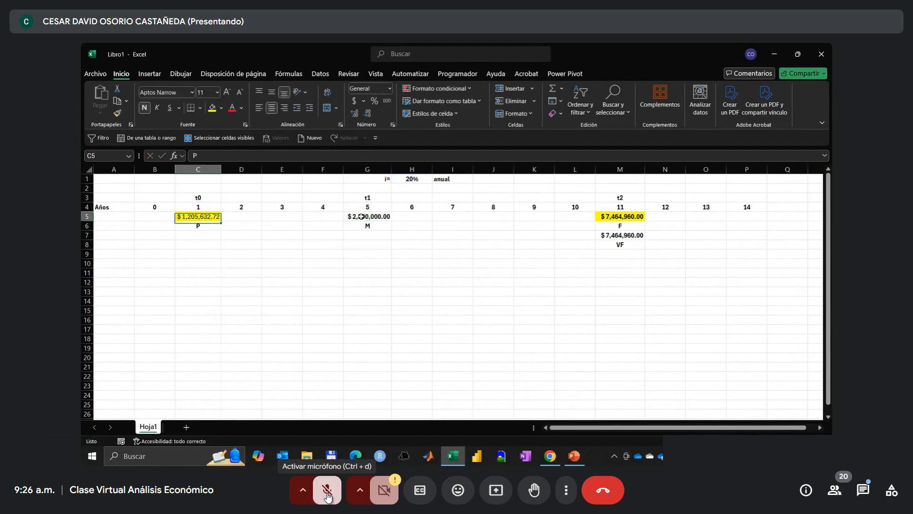
Compare the present value in C5 with the year 5 amount in G5 and the year 11 value in M5.
key("Up")
key("Left")
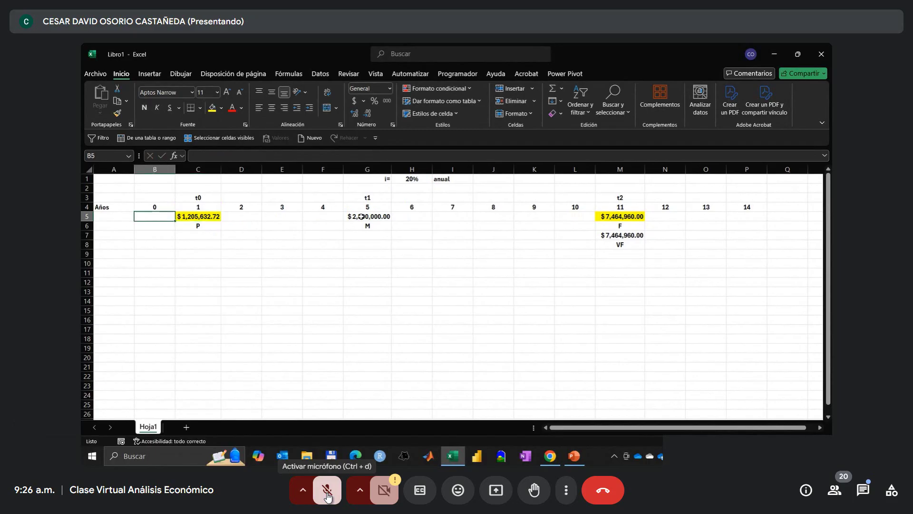
key("Right")
left_click(361, 216)
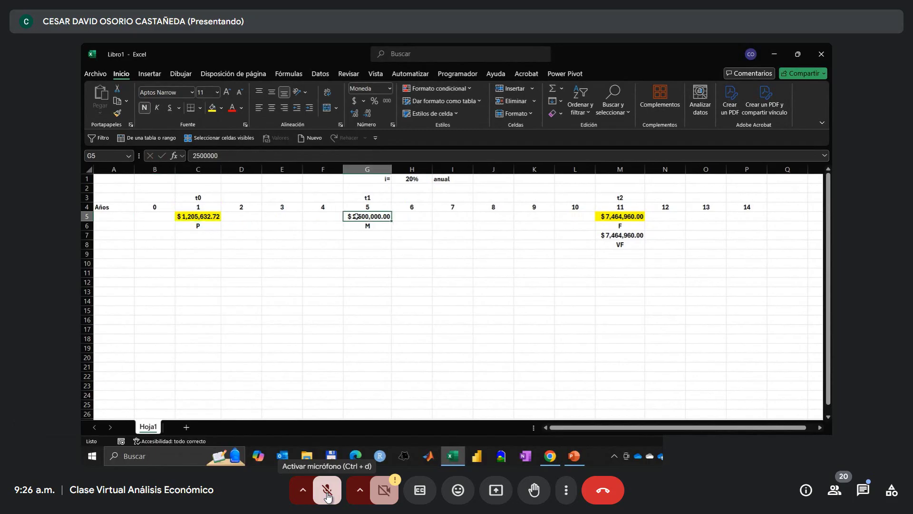
left_click_drag(355, 216, 213, 216)
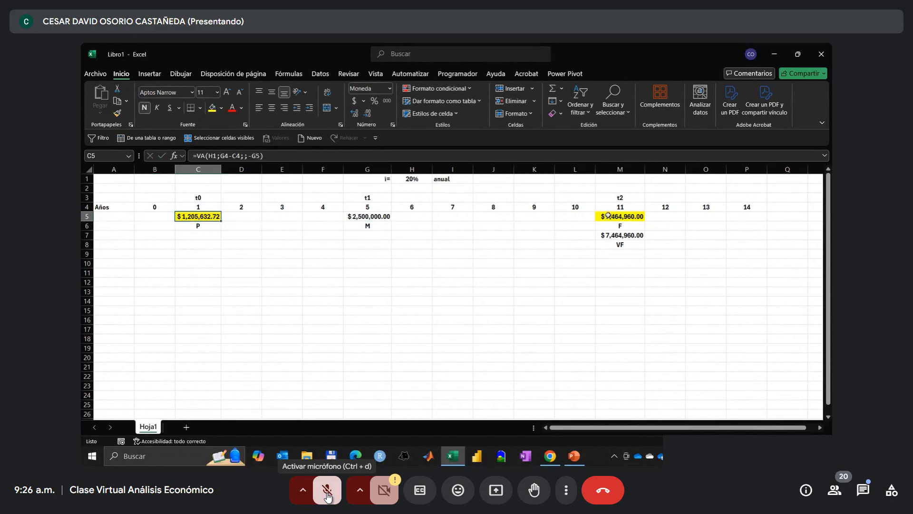
left_click(609, 215)
left_click(187, 217)
left_click(361, 216)
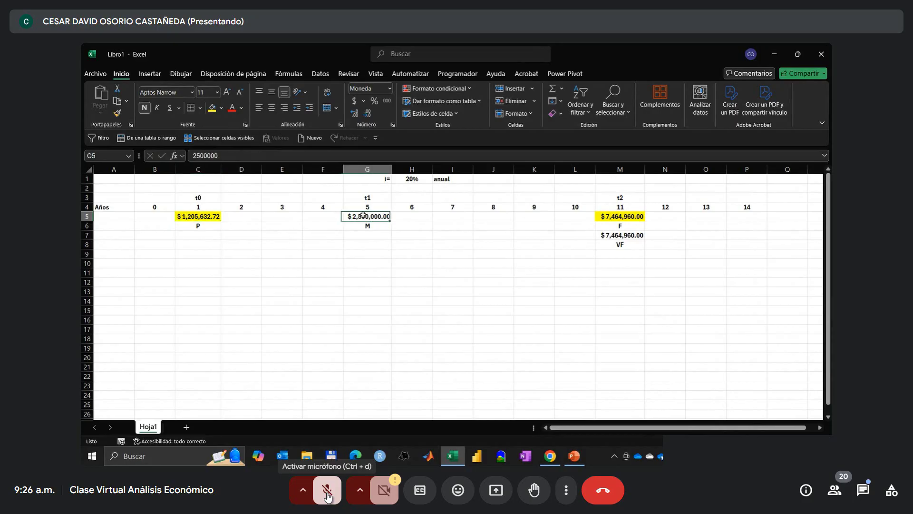
left_click_drag(366, 210, 360, 226)
Enter the label VA in C7, below the P label, and make it bold and centred.
left_click(200, 235)
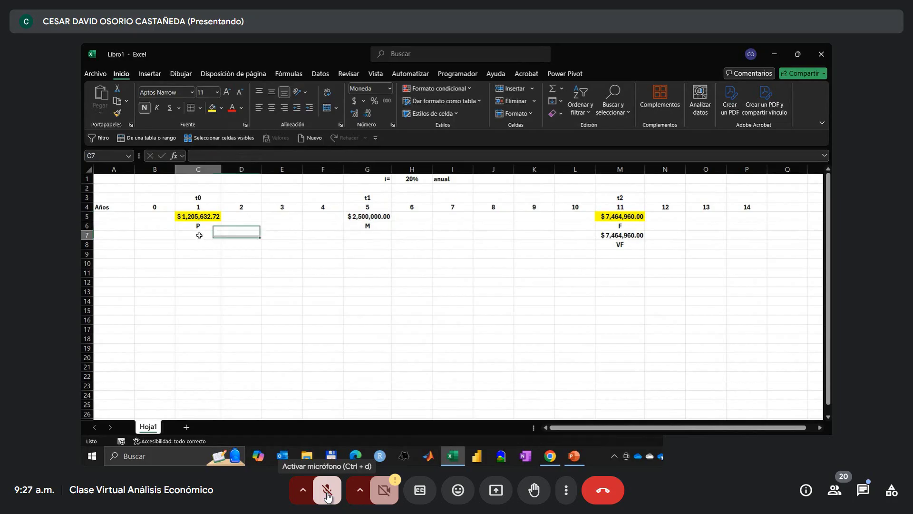
type("VA")
key("Return")
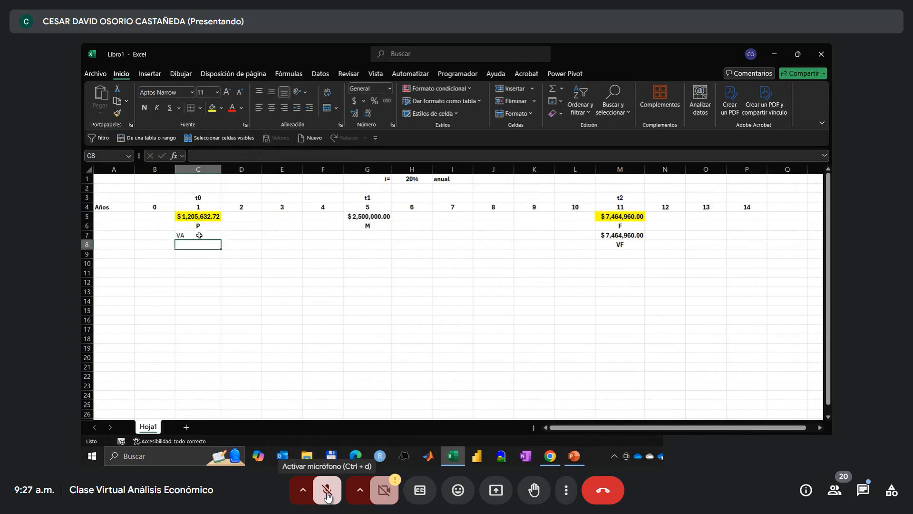
left_click(200, 235)
key("ctrl+n")
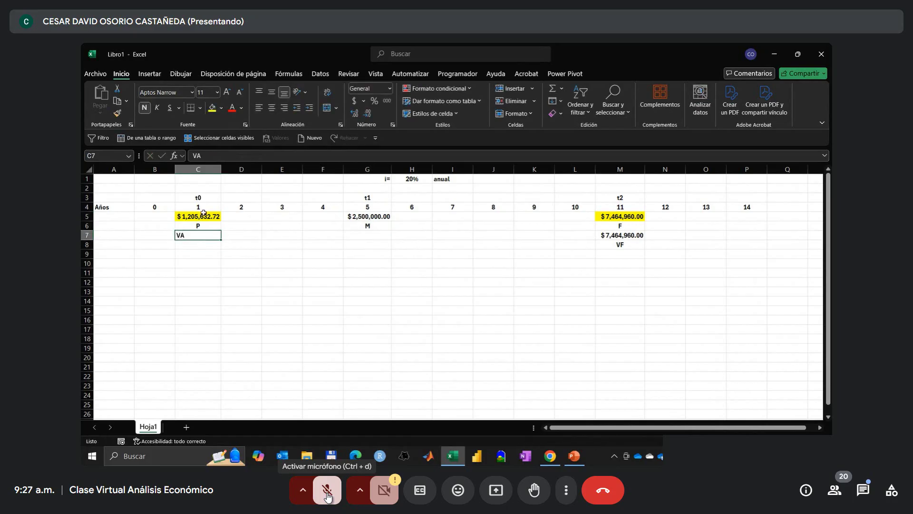
left_click(272, 108)
Test the VA and VF formulas with an annual interest rate of 10% in H1.
left_click(417, 180)
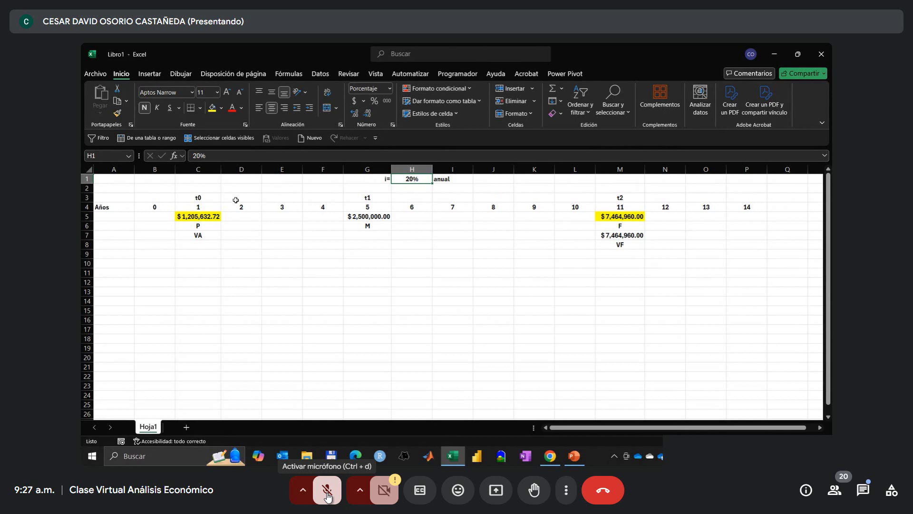
left_click(204, 206)
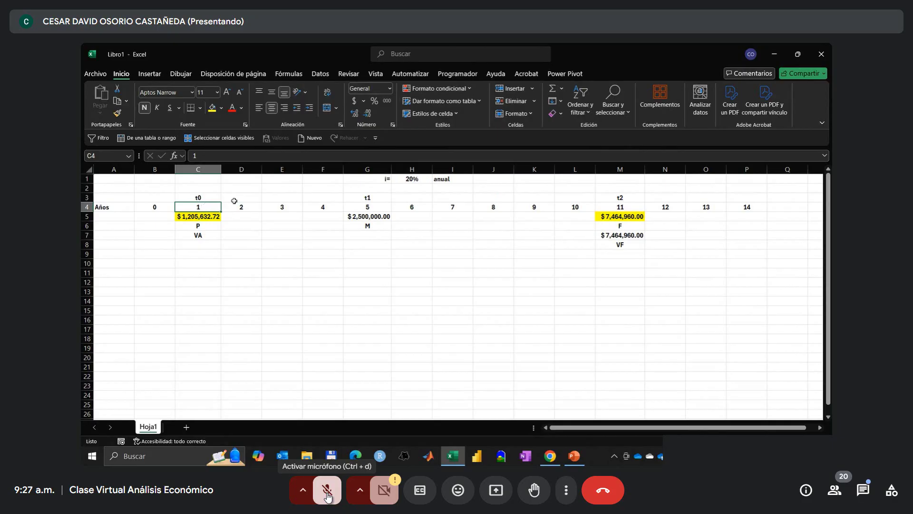
left_click(416, 180)
type("10")
key("Return")
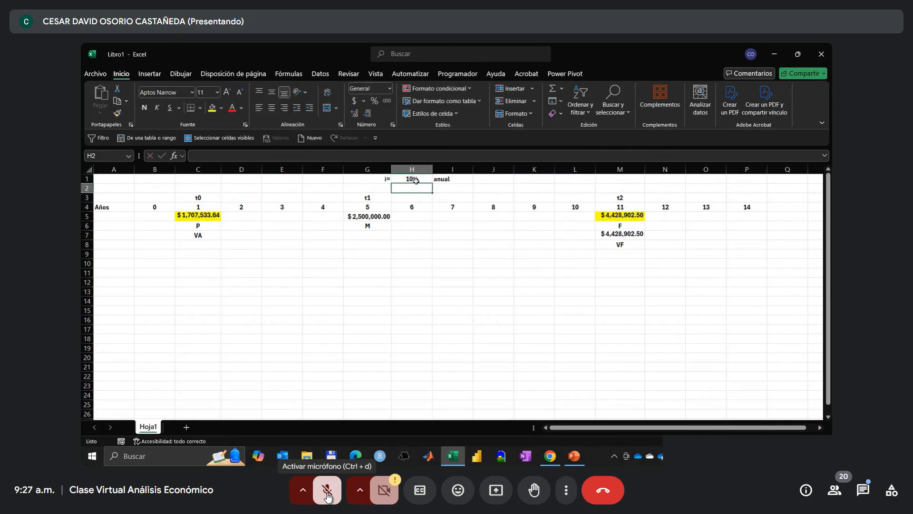
Restore the annual interest rate in H1 to 20%.
left_click(417, 181)
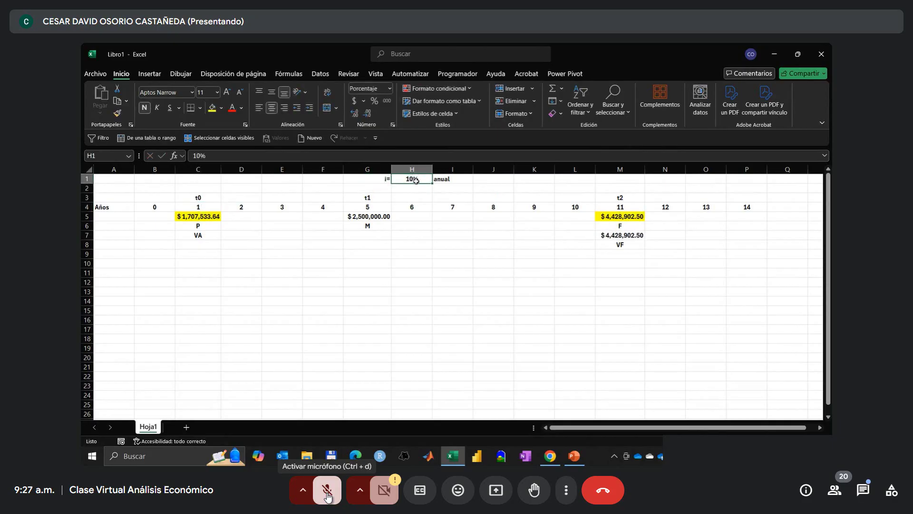
type("20")
key("Return")
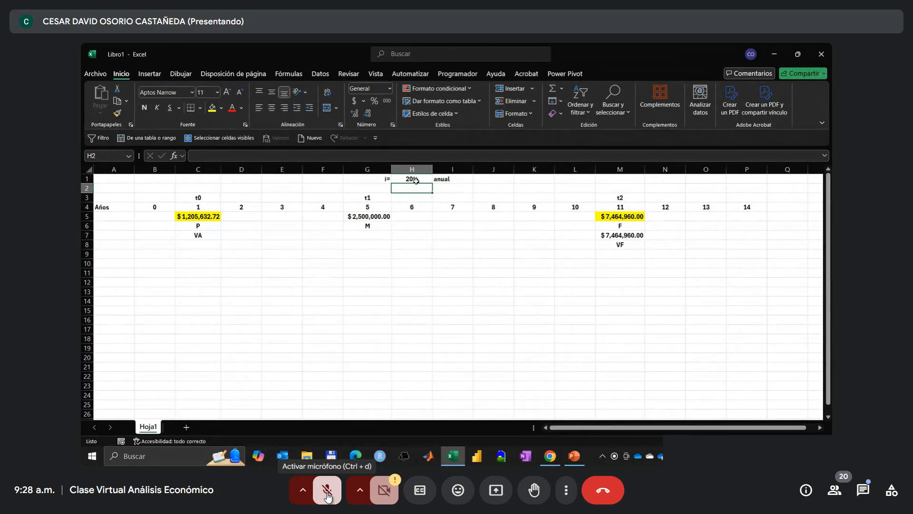
Switch to the Clase_5 presentation in PowerPoint.
key("alt+Tab")
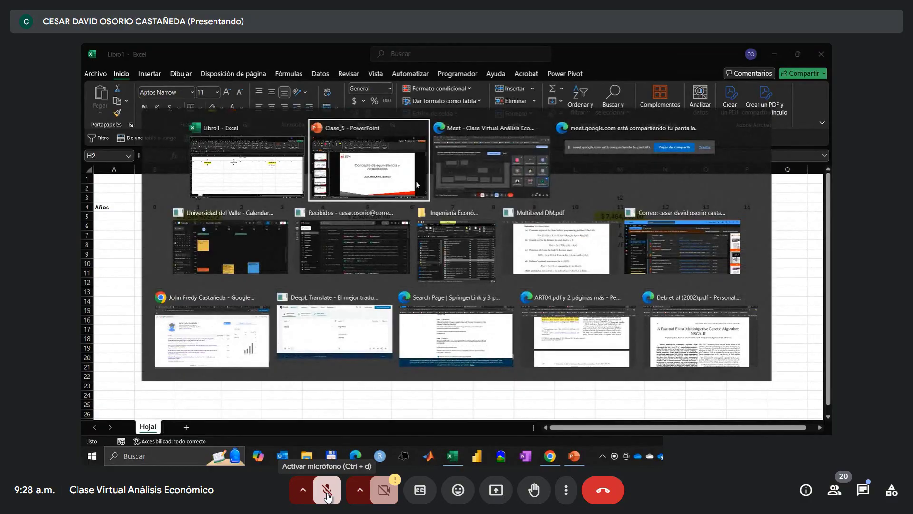